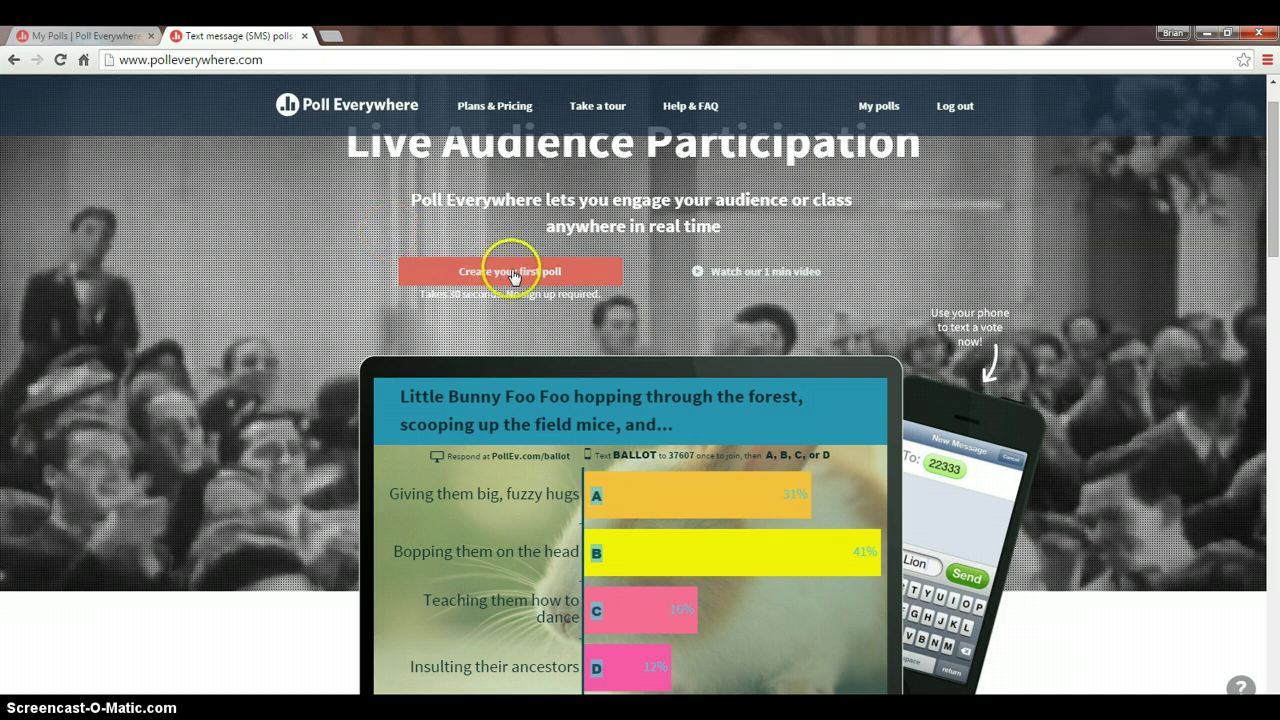
# Review the results of the polls "What do you want to work on for the final week?" and "What are some of your concerns about being a TA?"
pyautogui.click(88, 36)
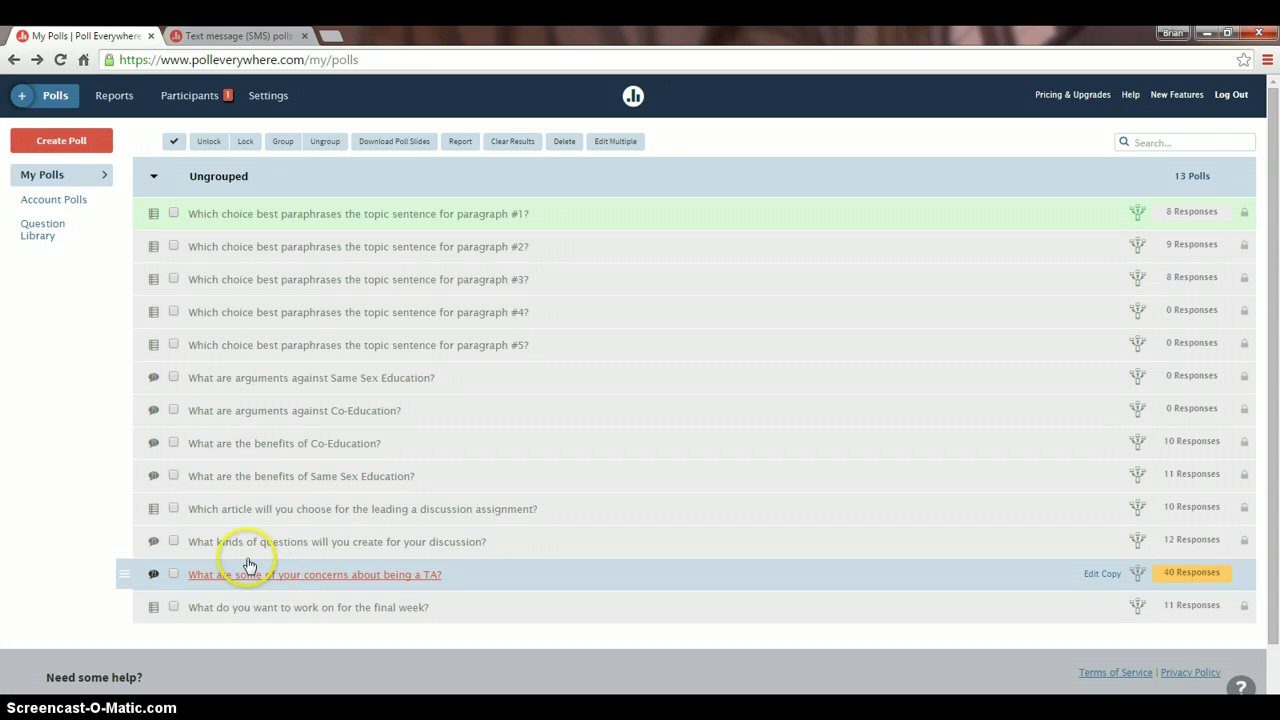
pyautogui.click(286, 610)
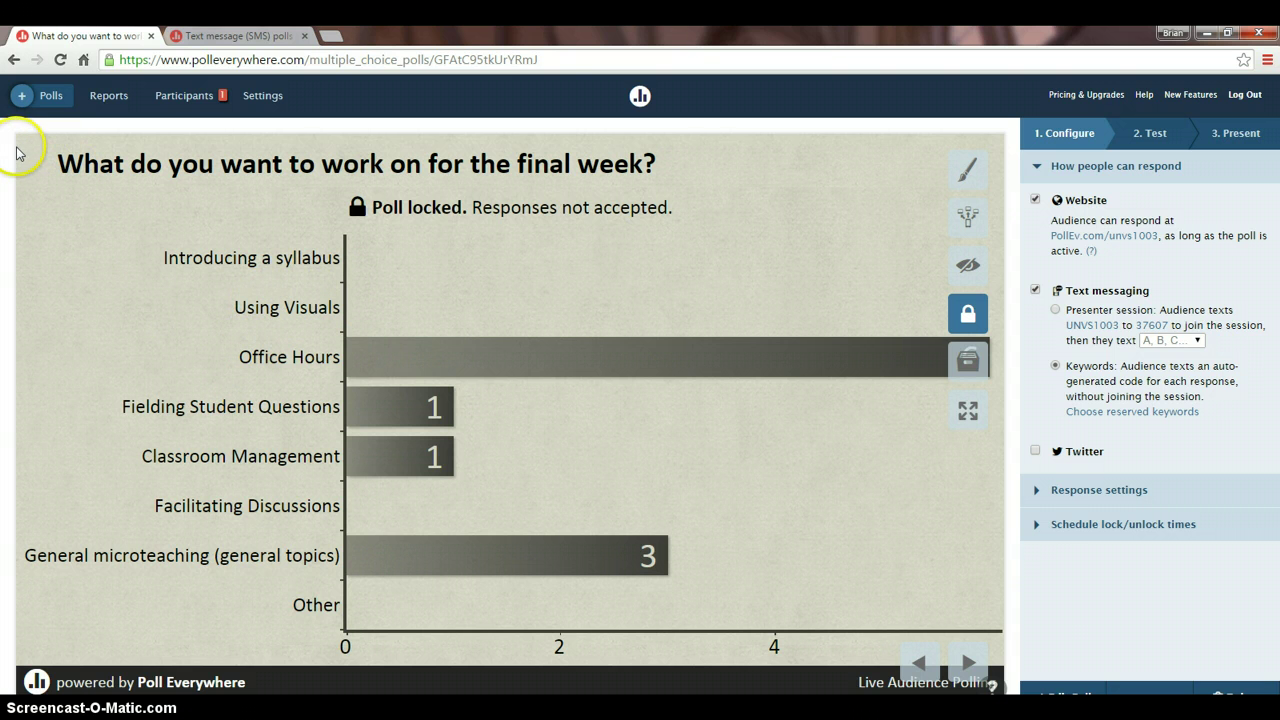
pyautogui.click(13, 61)
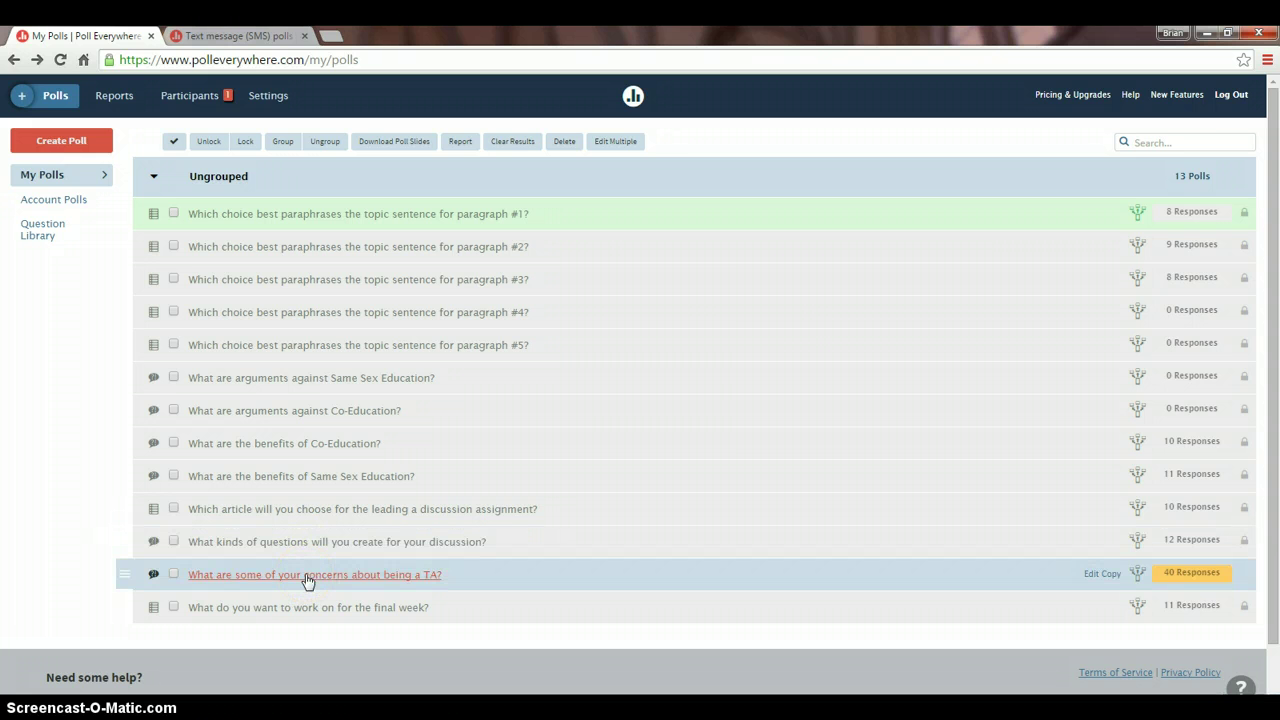
pyautogui.click(307, 578)
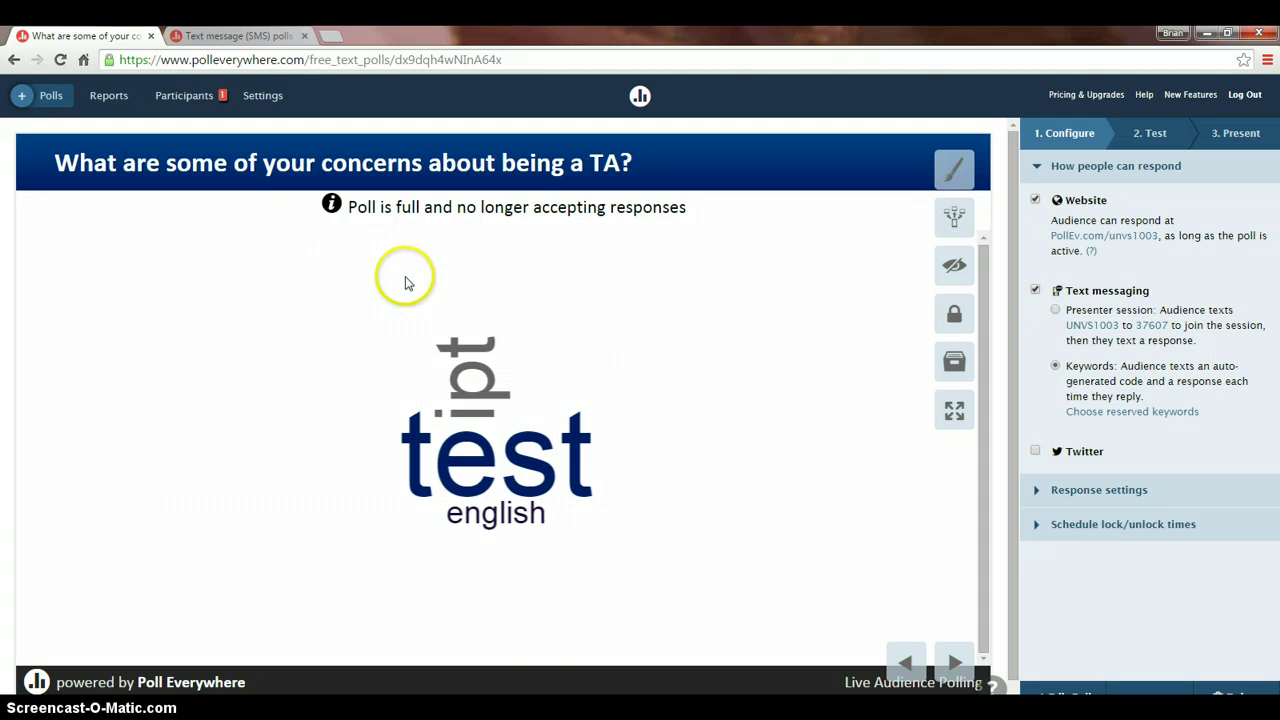
pyautogui.click(13, 59)
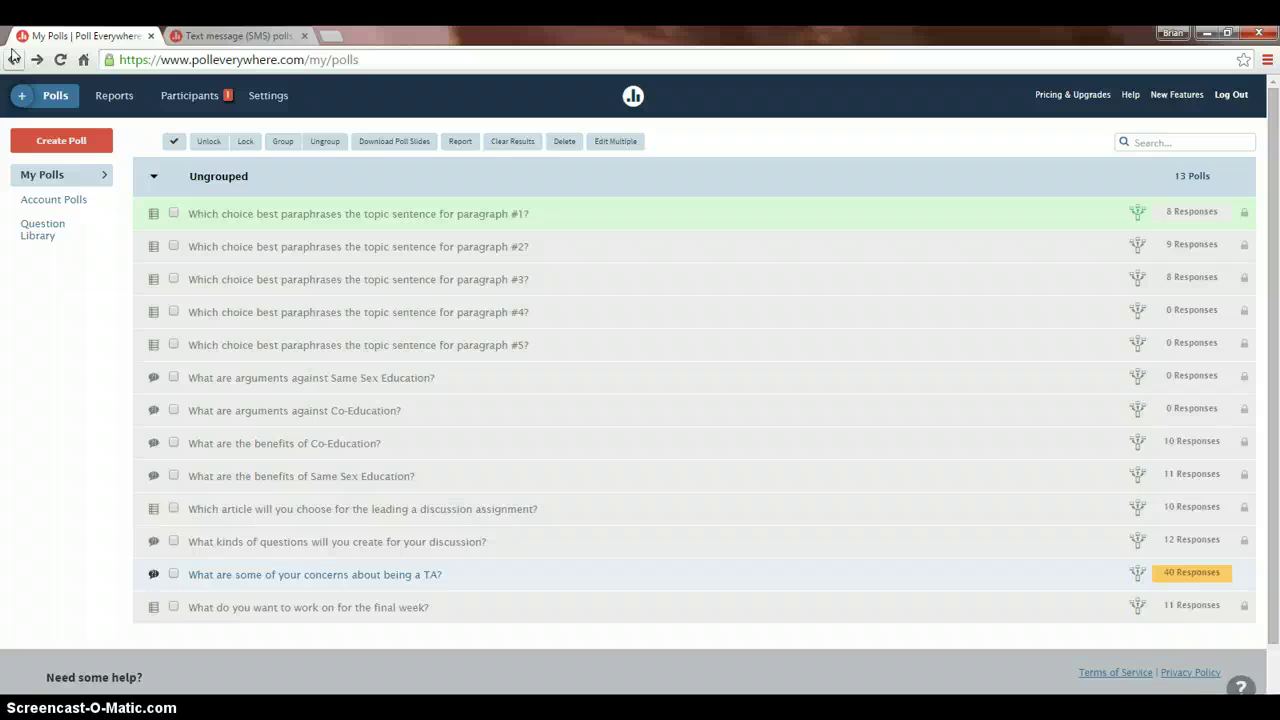
# Review the responses to the paragraph #1 topic sentence poll and the "What are the benefits of Same Sex Education?" poll
pyautogui.click(328, 214)
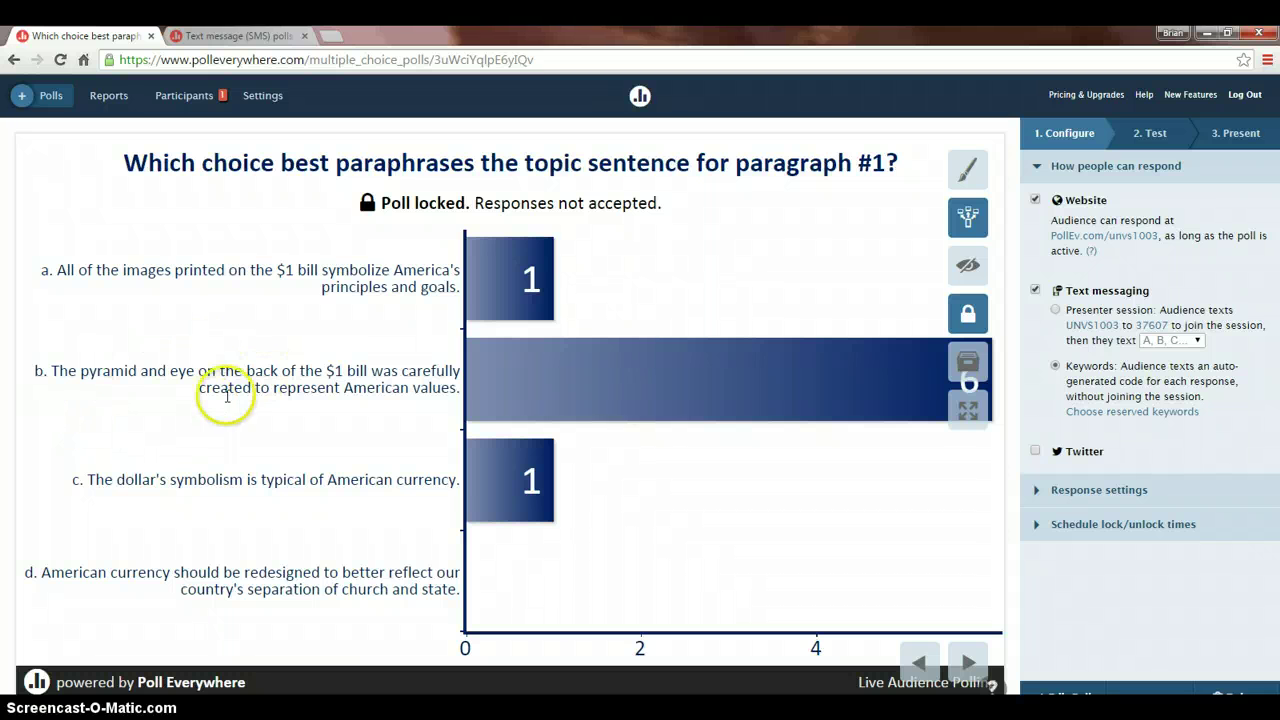
pyautogui.click(14, 60)
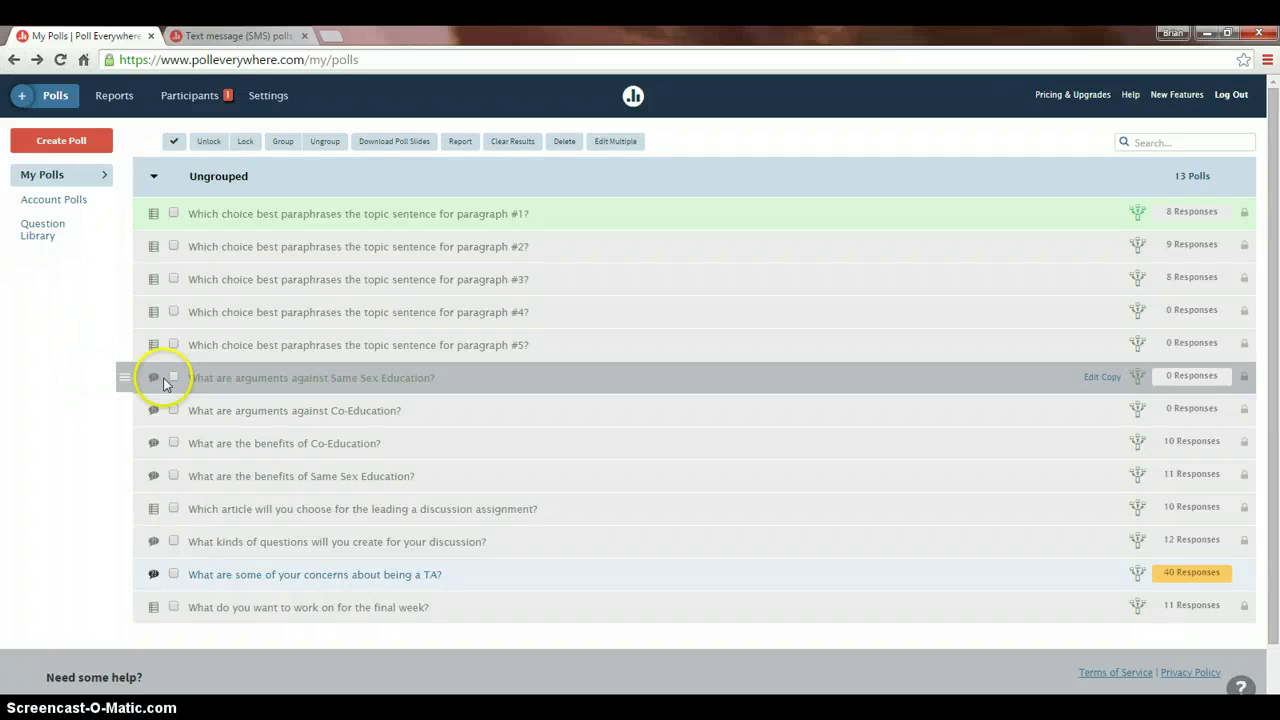
pyautogui.click(264, 482)
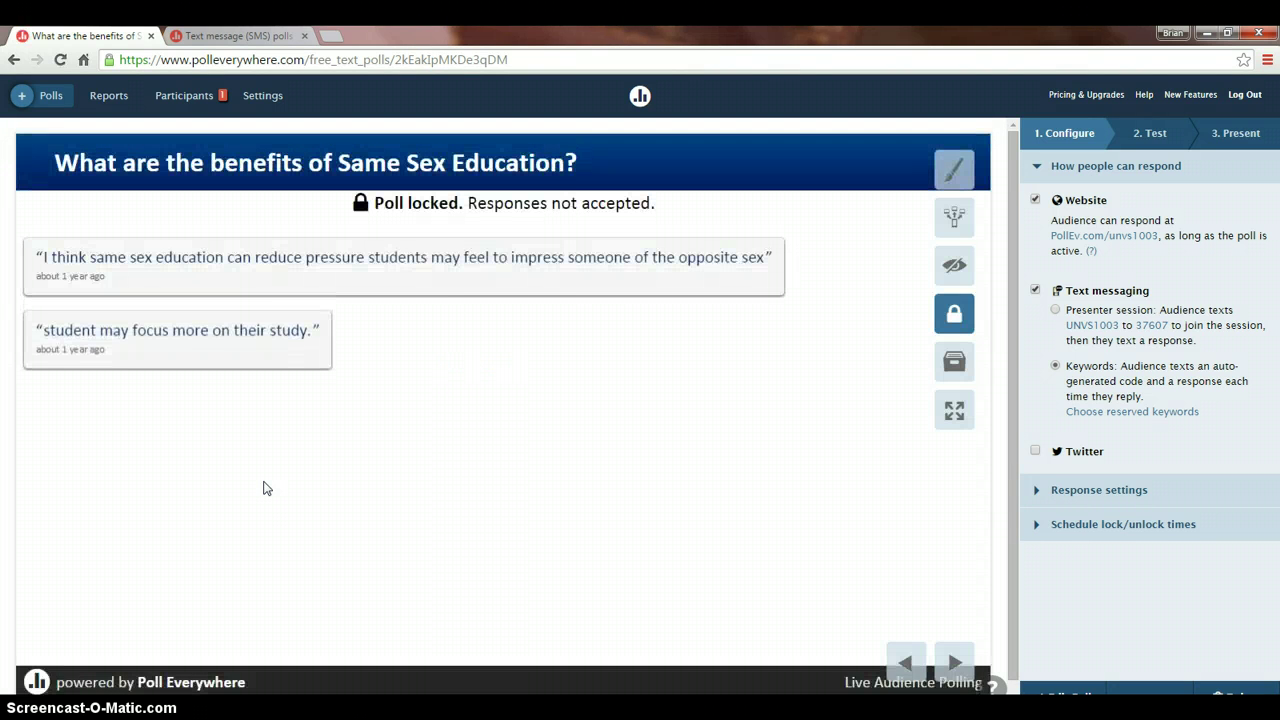
pyautogui.click(554, 331)
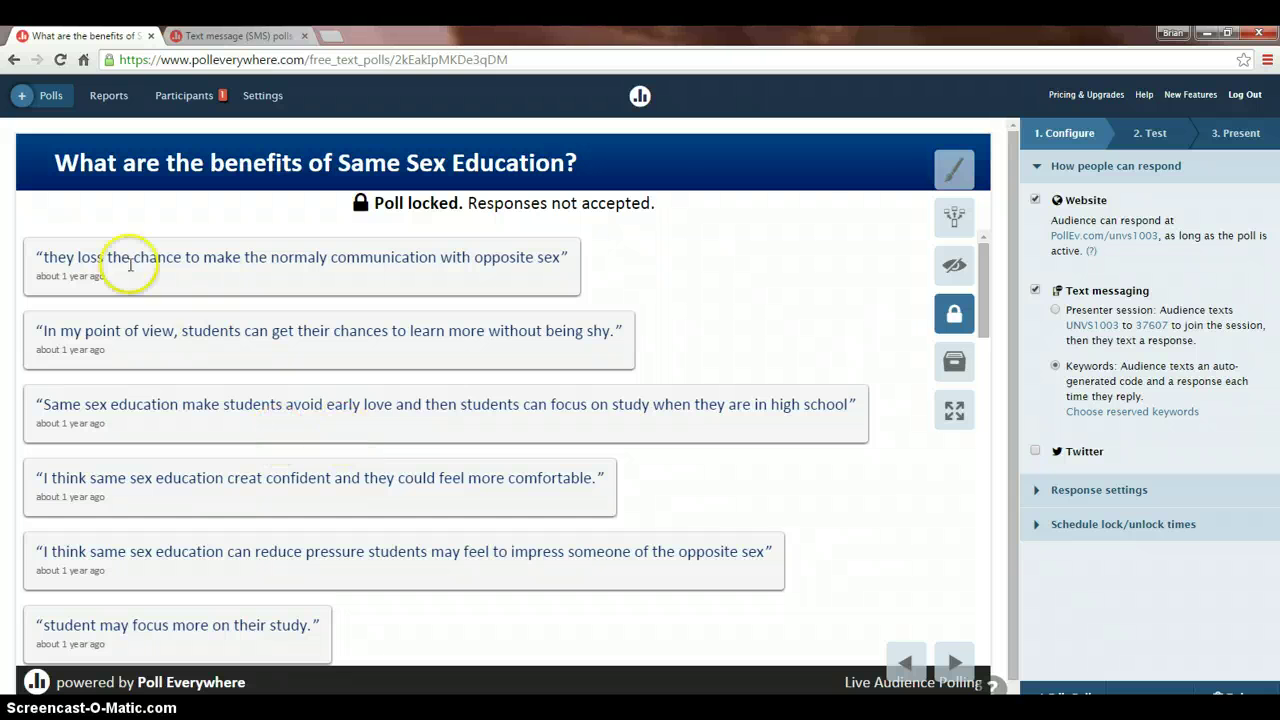
pyautogui.click(14, 60)
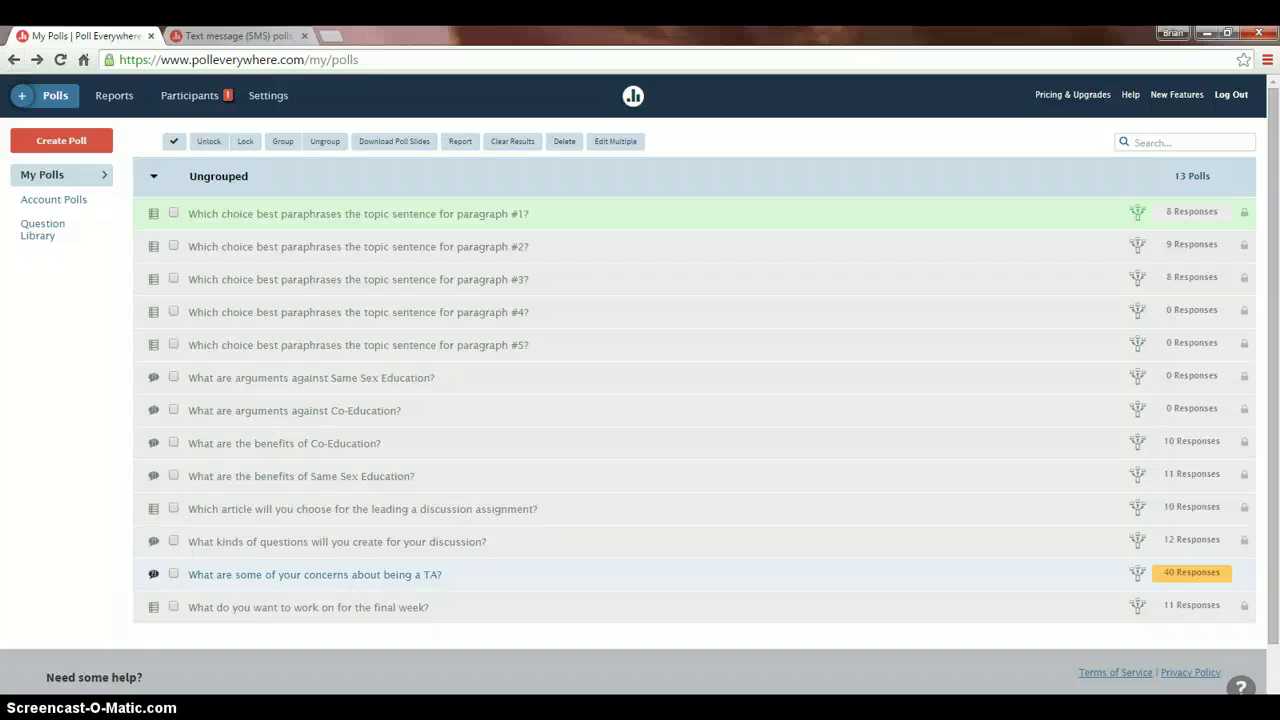
# Look at the polls on arguments against Same Sex Education and against Co-Education, and return to the poll list
pyautogui.click(280, 379)
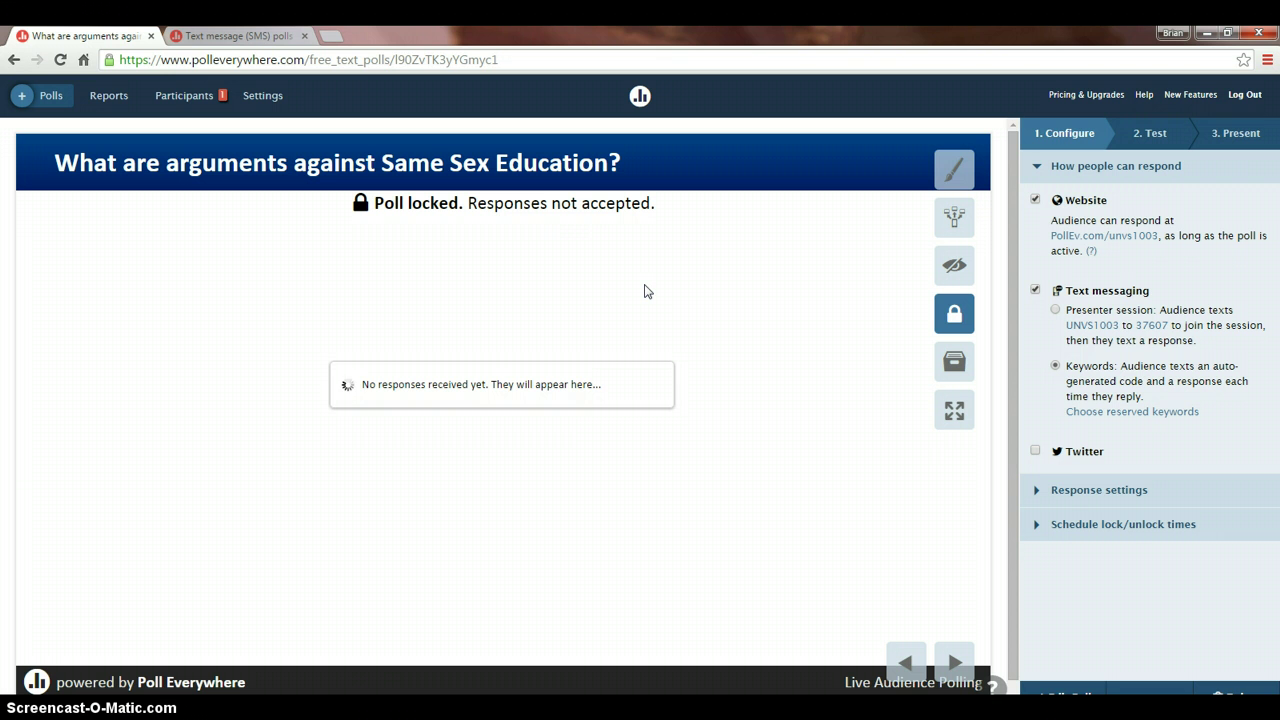
pyautogui.click(645, 288)
pyautogui.click(562, 387)
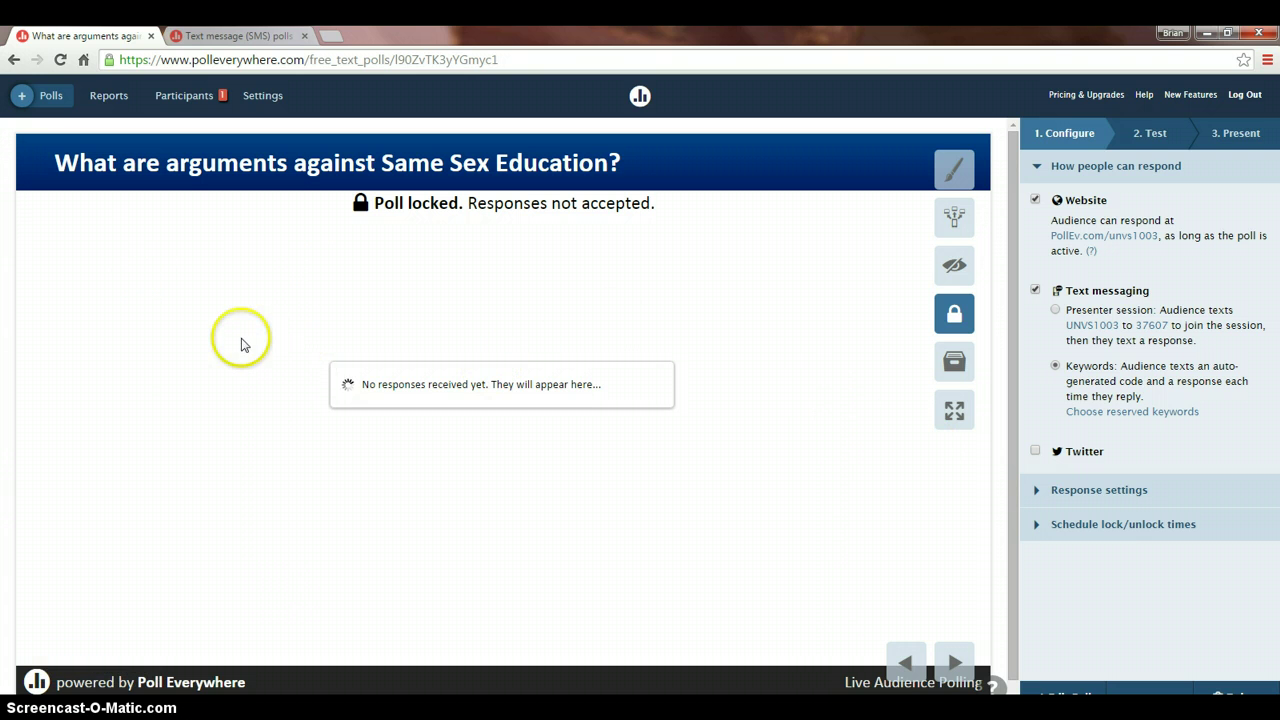
pyautogui.click(14, 60)
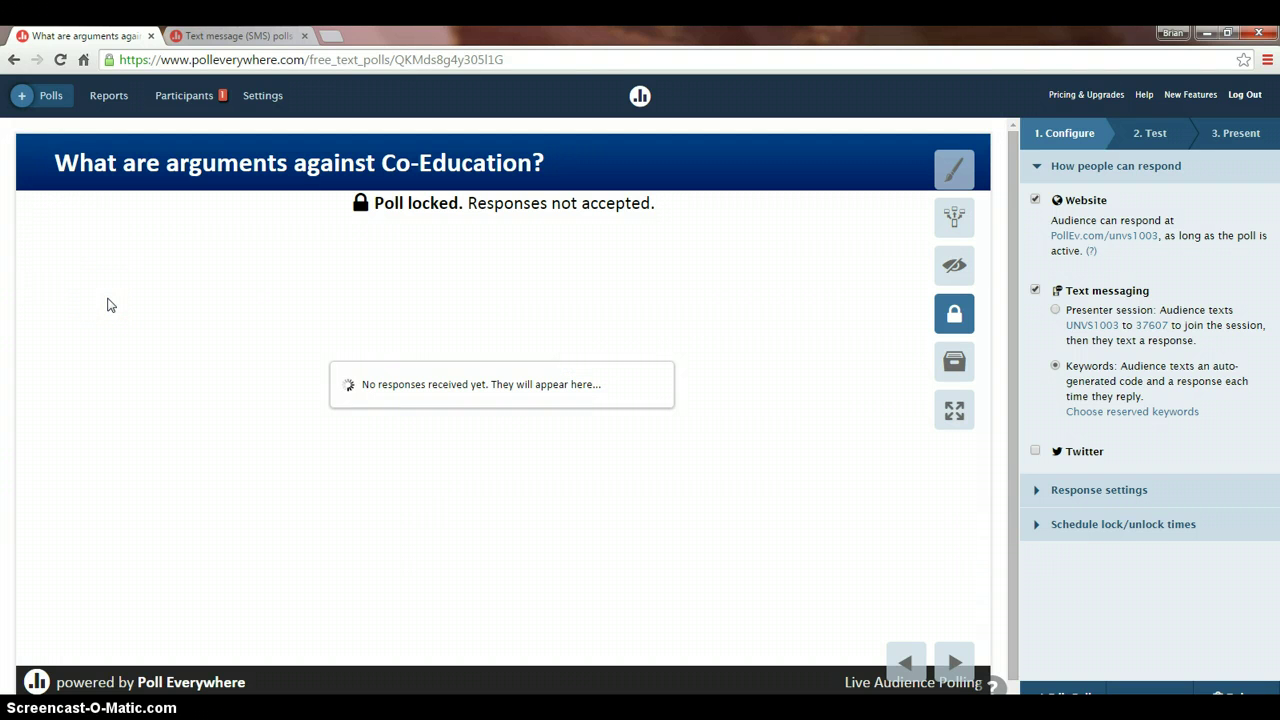
pyautogui.click(13, 60)
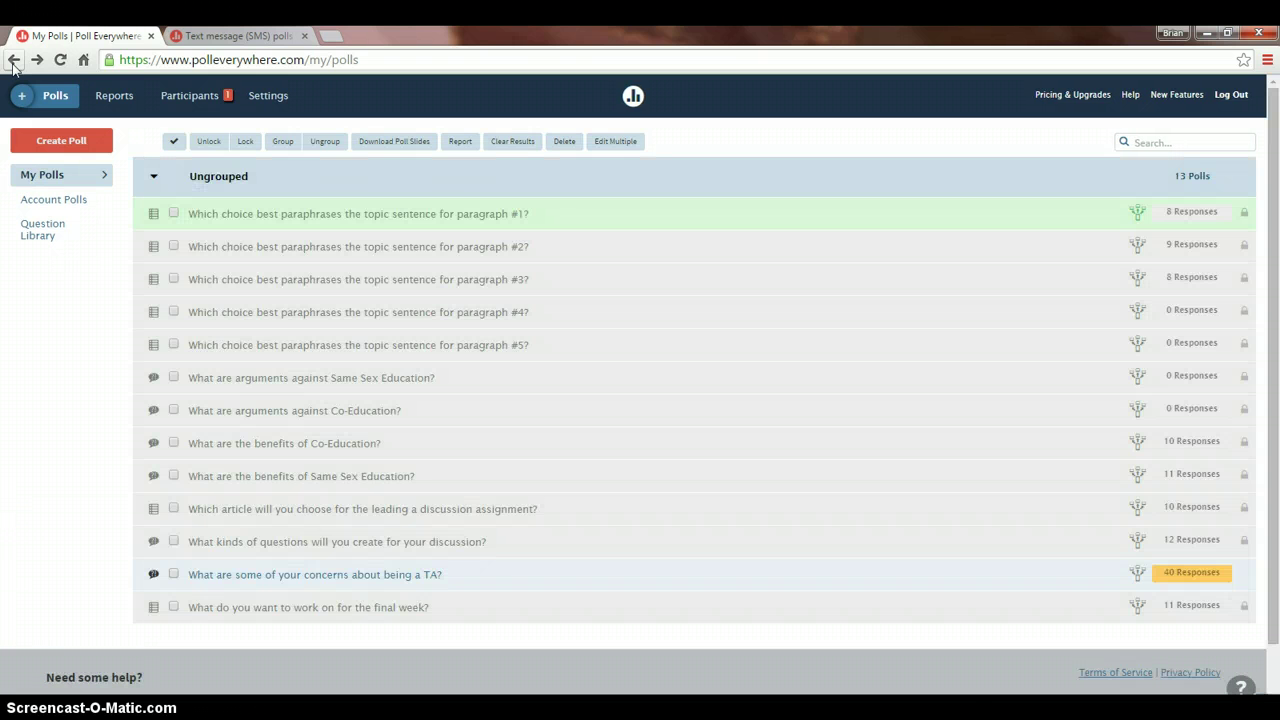
# Browse the Poll Everywhere help resources, including the FAQ, Video guide and Professional support pages
pyautogui.click(230, 35)
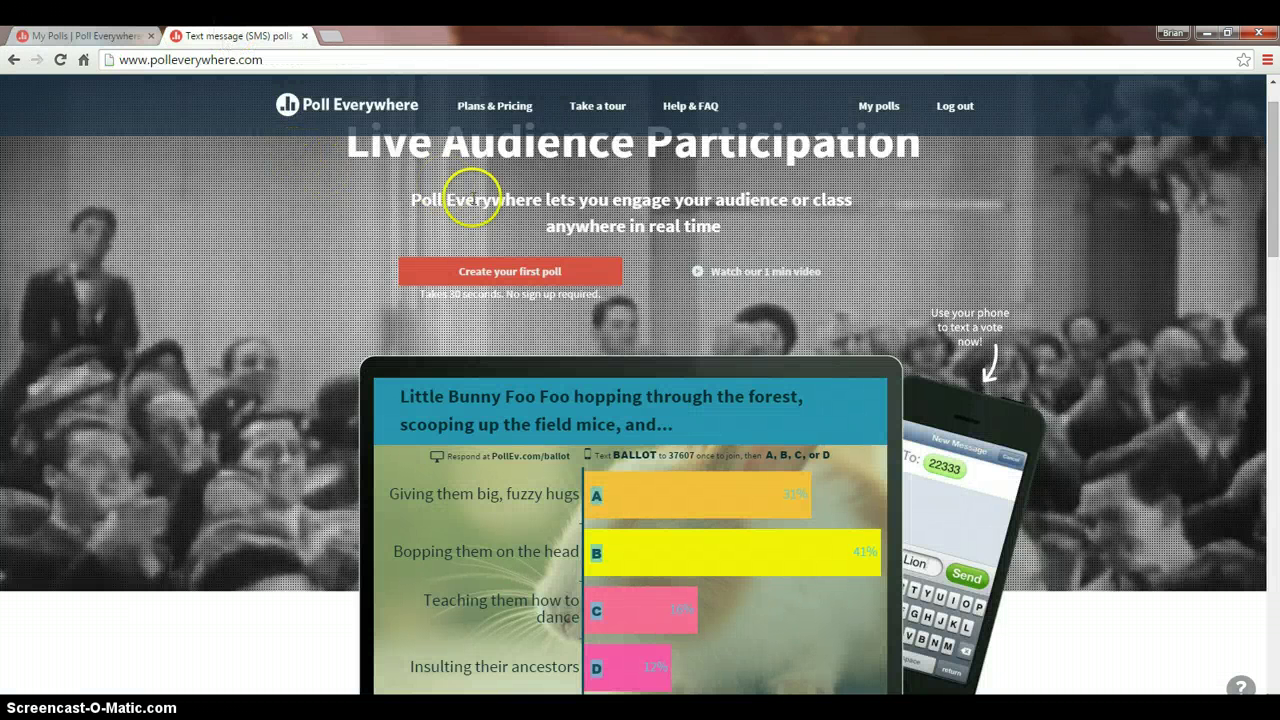
pyautogui.click(690, 110)
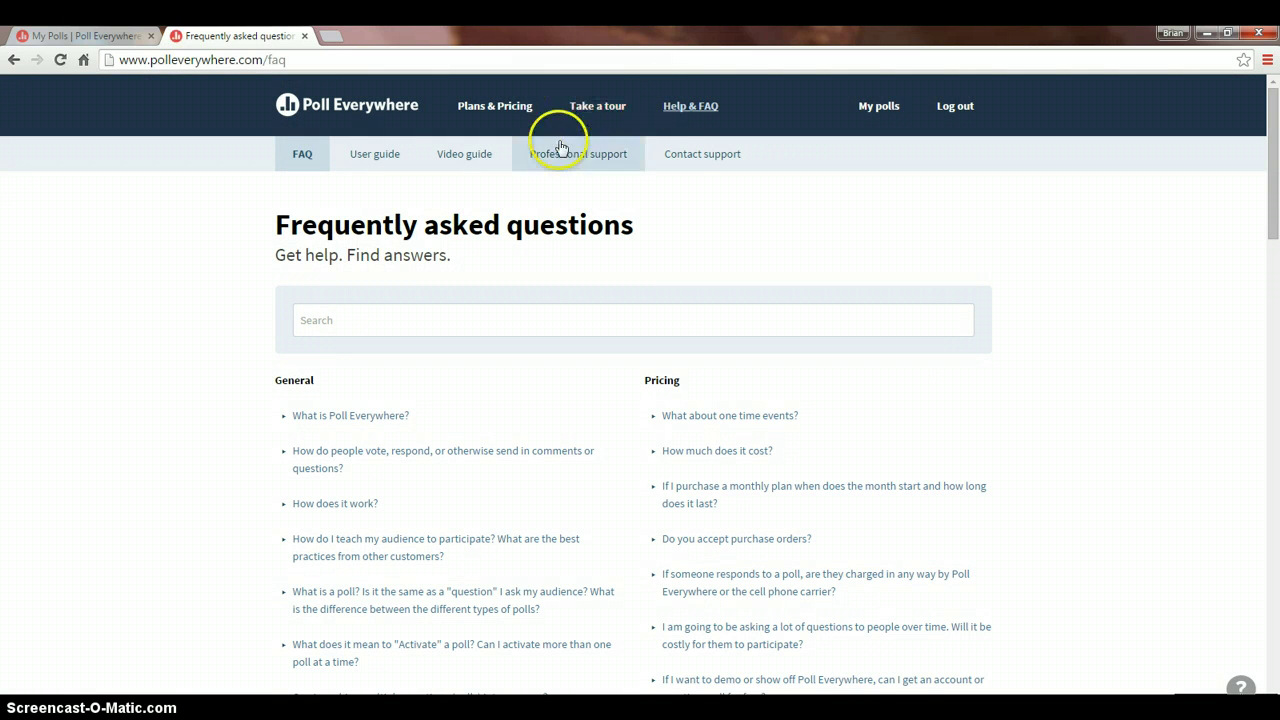
pyautogui.click(377, 156)
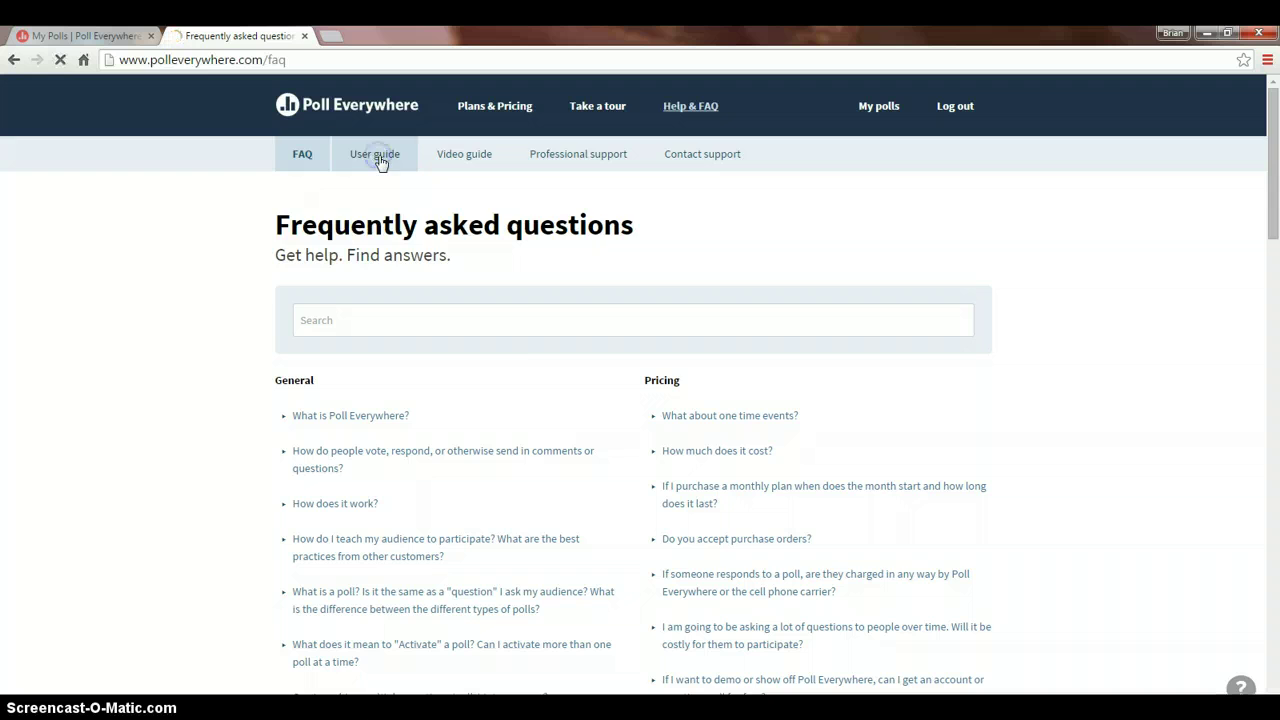
pyautogui.click(302, 153)
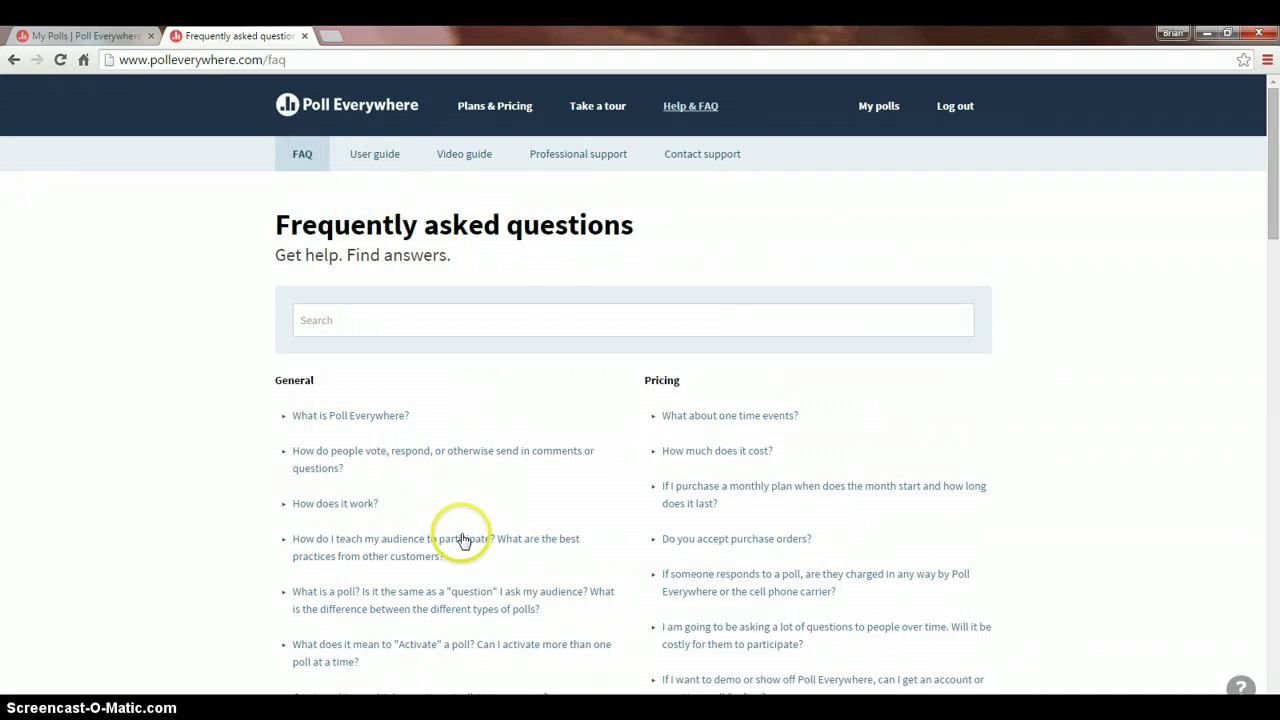
pyautogui.click(480, 157)
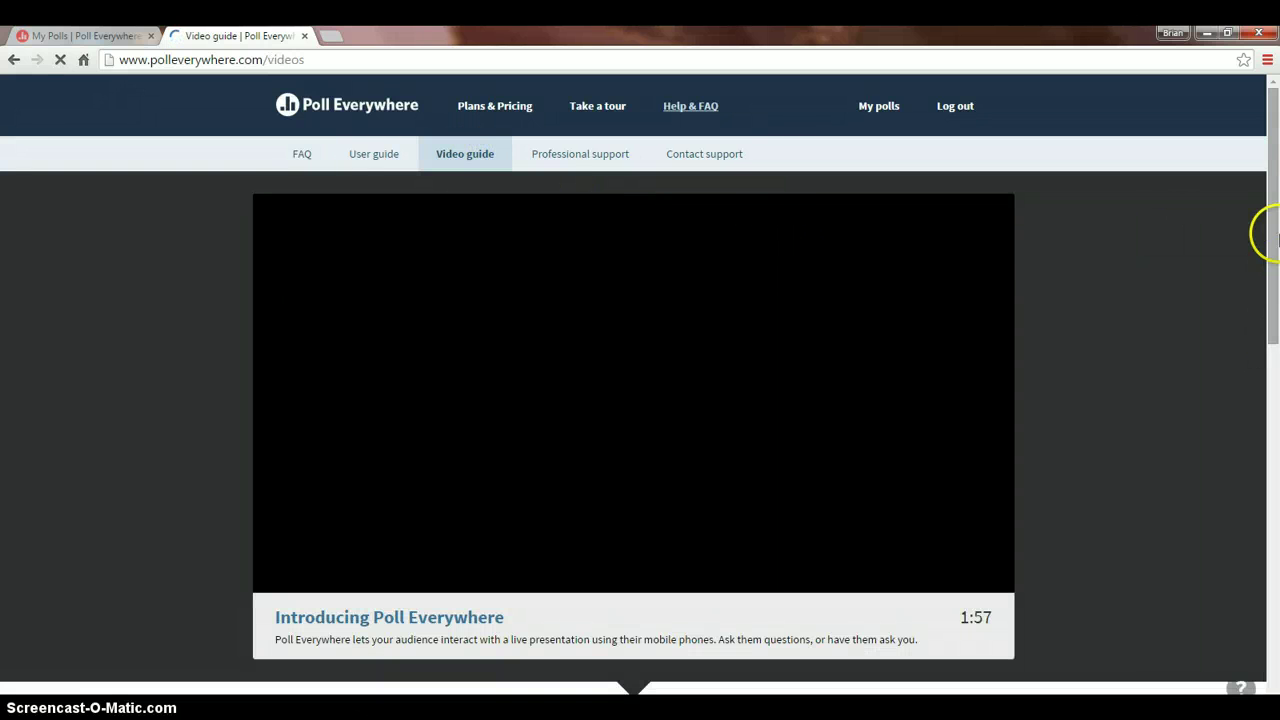
pyautogui.moveTo(1275, 181); pyautogui.dragTo(1276, 116)
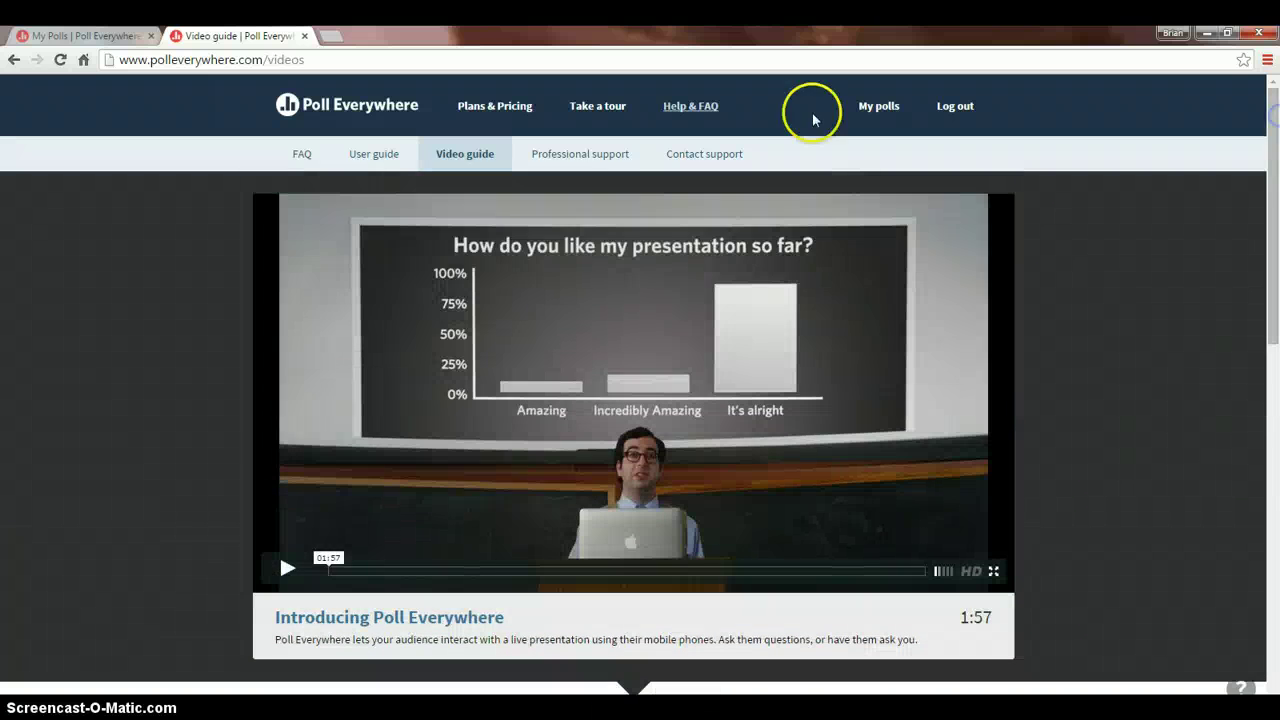
pyautogui.click(592, 156)
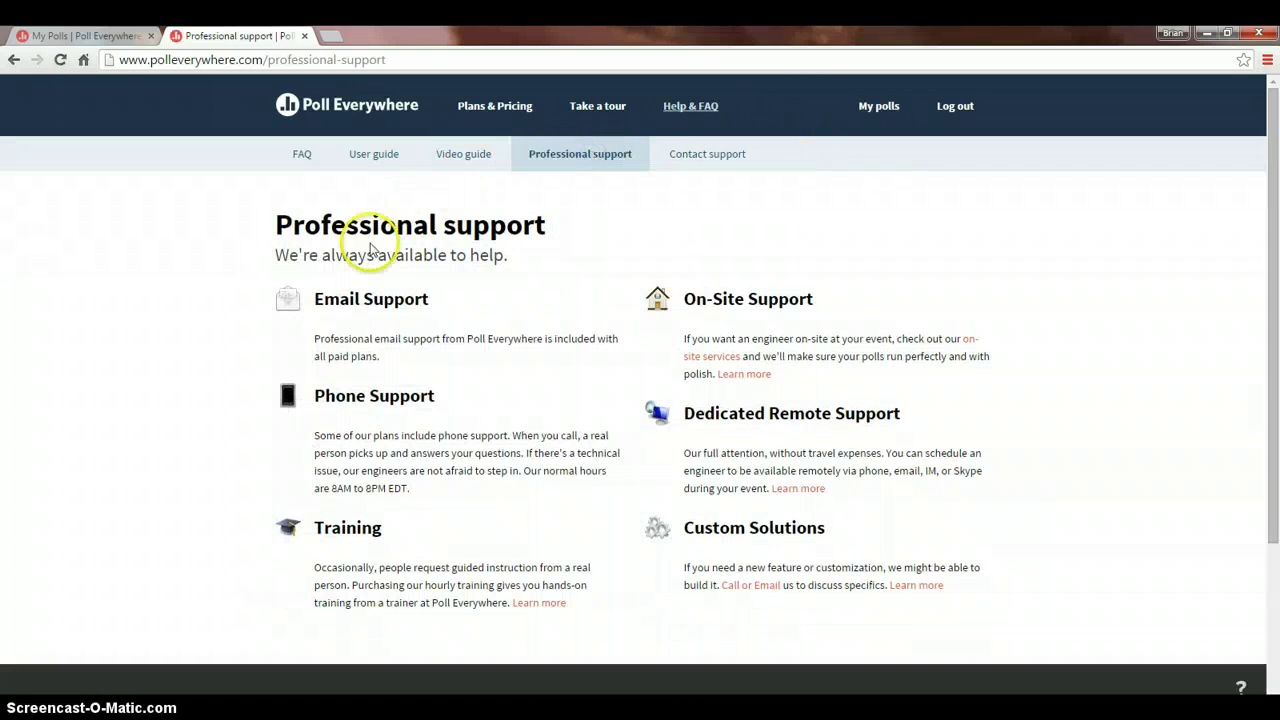
pyautogui.click(446, 152)
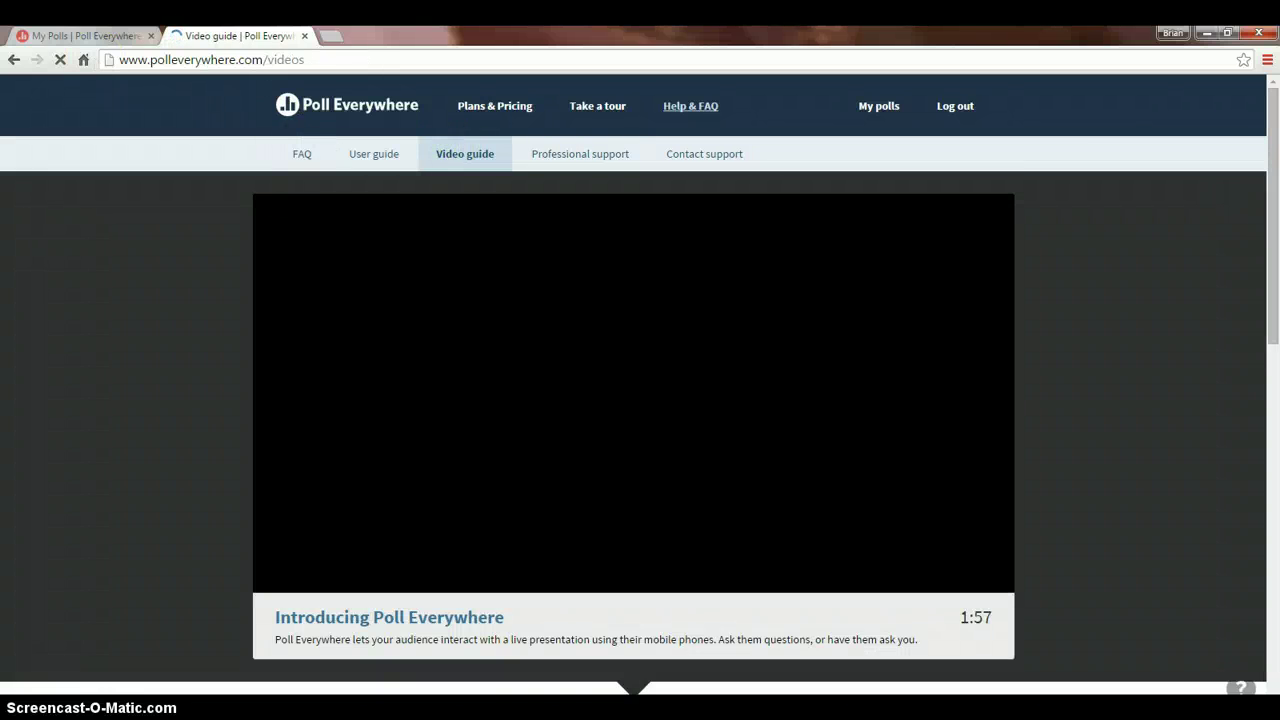
# Start a new poll from My Polls with the question "What was the main point of today's lesson?"
pyautogui.click(85, 36)
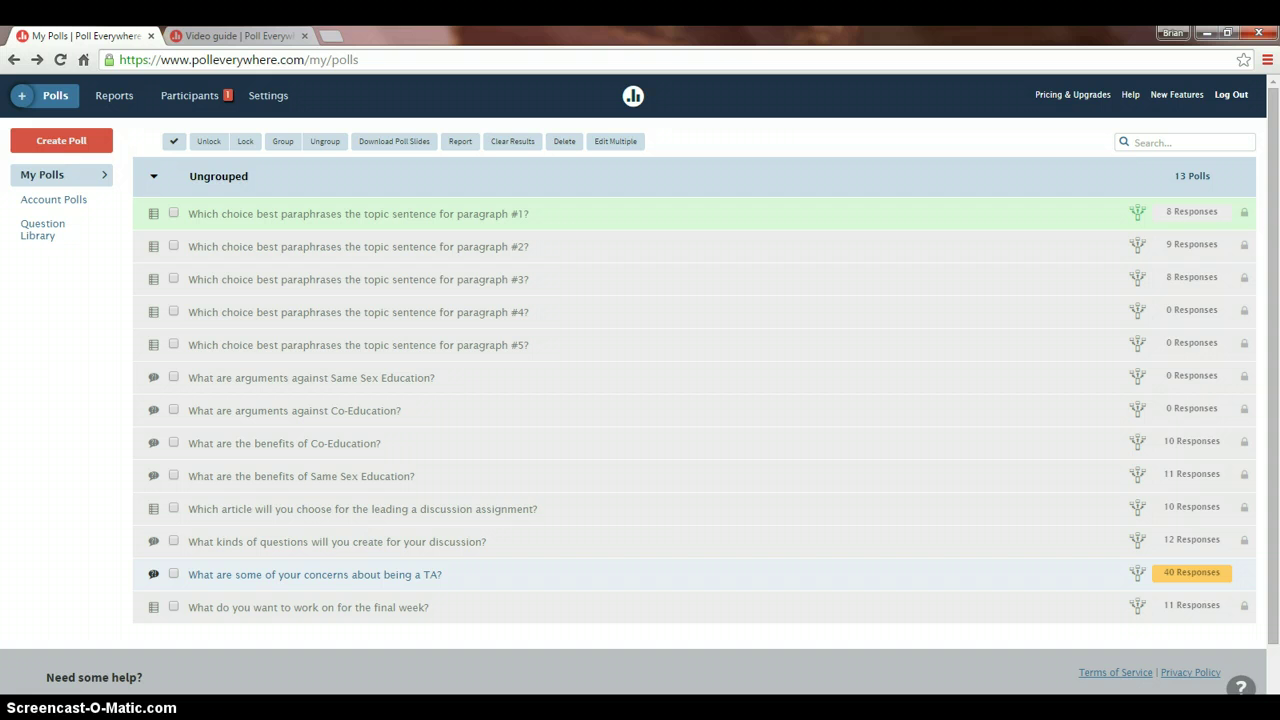
pyautogui.click(77, 136)
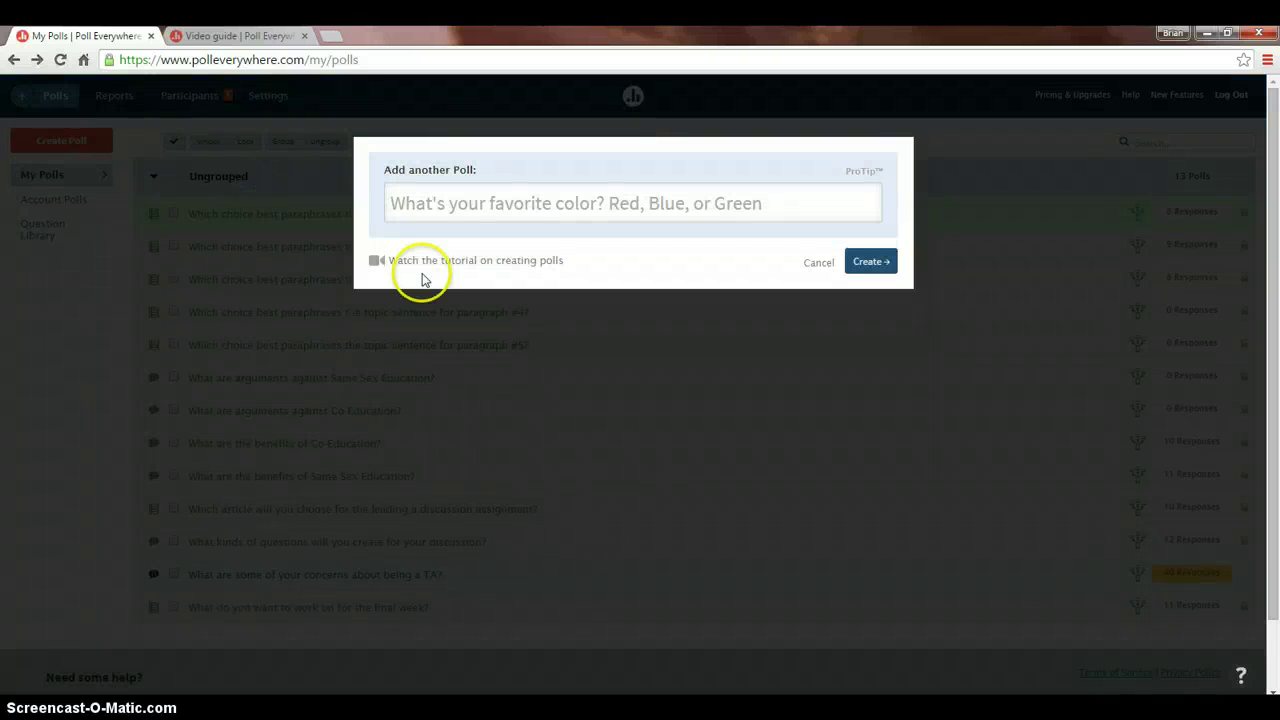
pyautogui.click(552, 206)
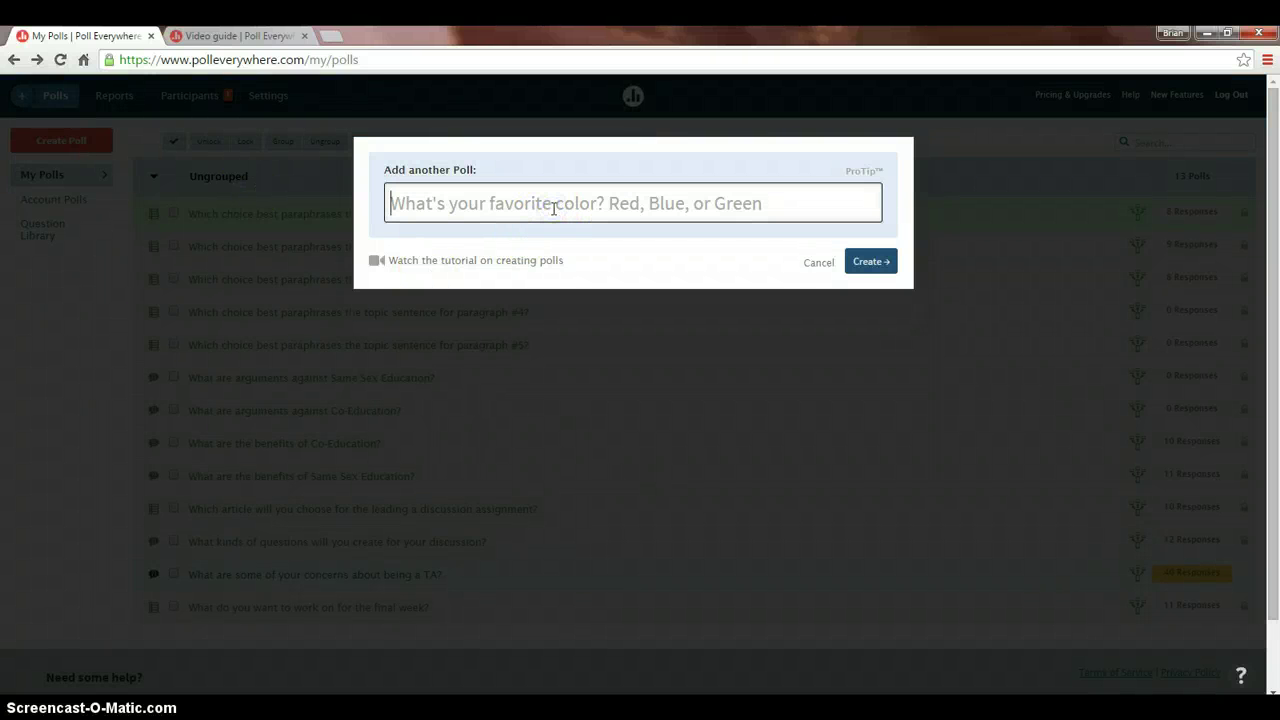
pyautogui.write('Wh')
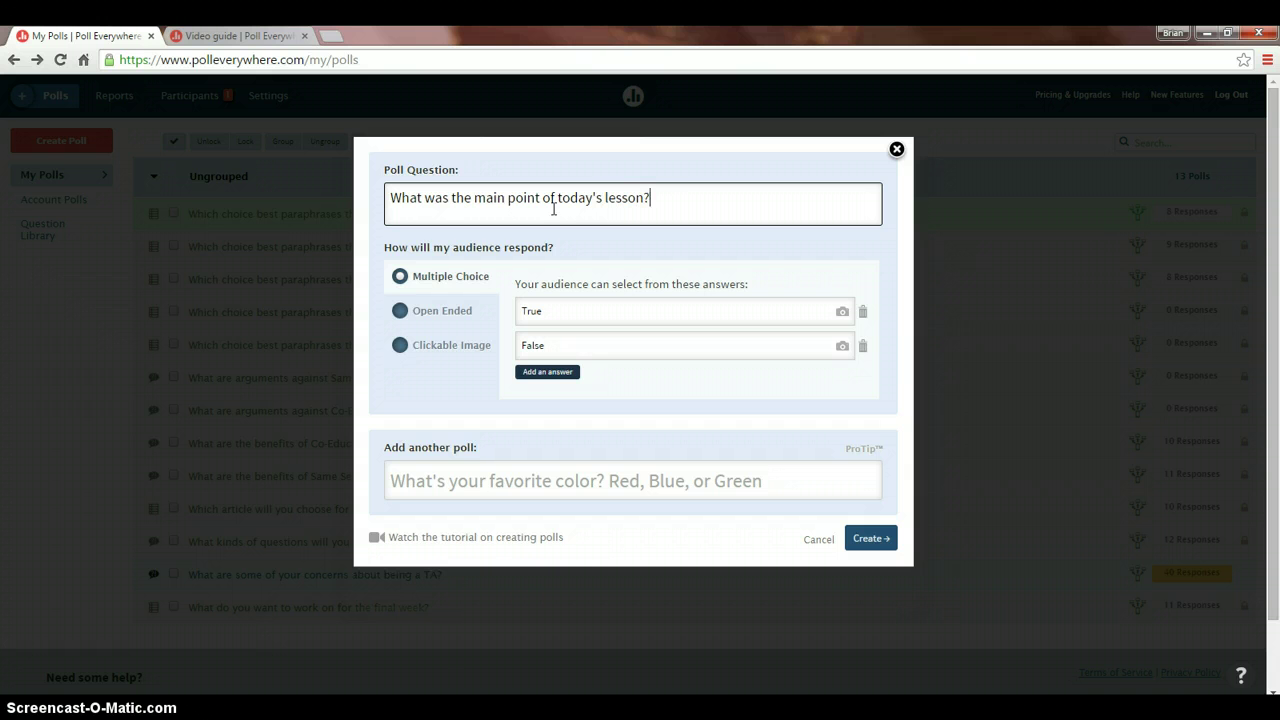
# Try the open-ended response formats Word Cloud, Text Wall, Cluster and Ticker, and switch the new poll back to Multiple Choice
pyautogui.click(582, 310)
pyautogui.doubleClick(582, 310)
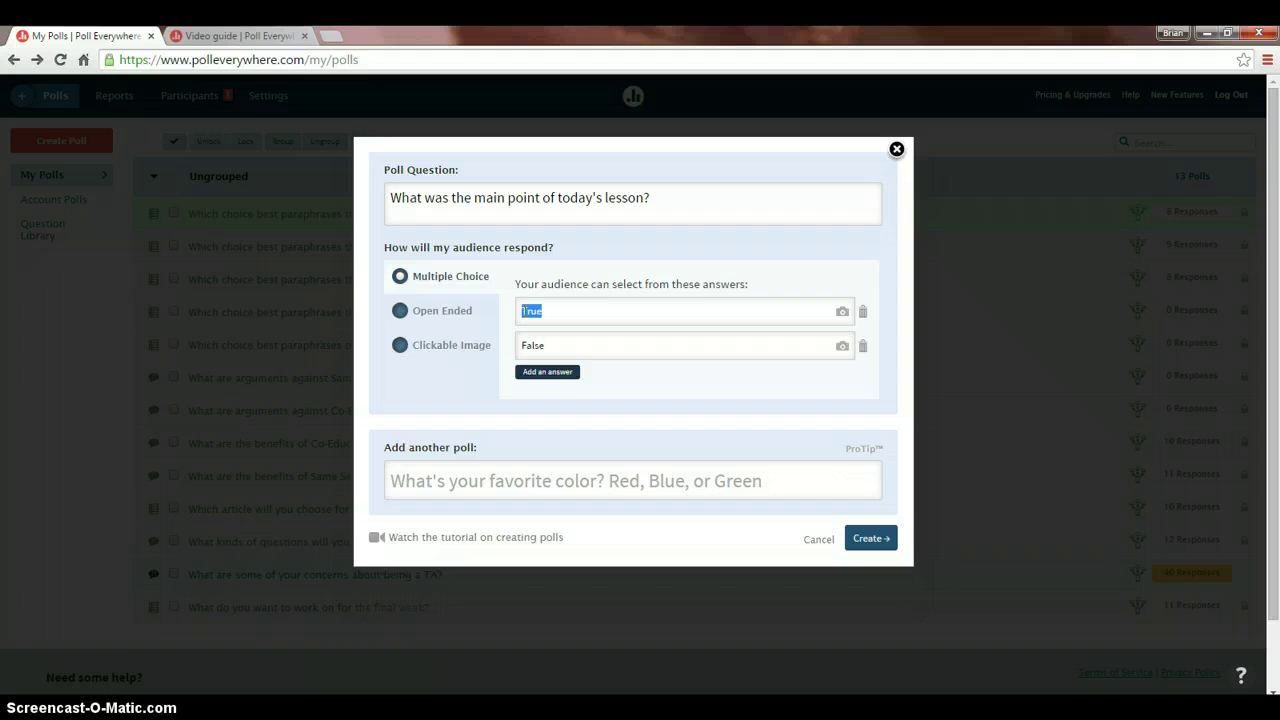
pyautogui.click(460, 310)
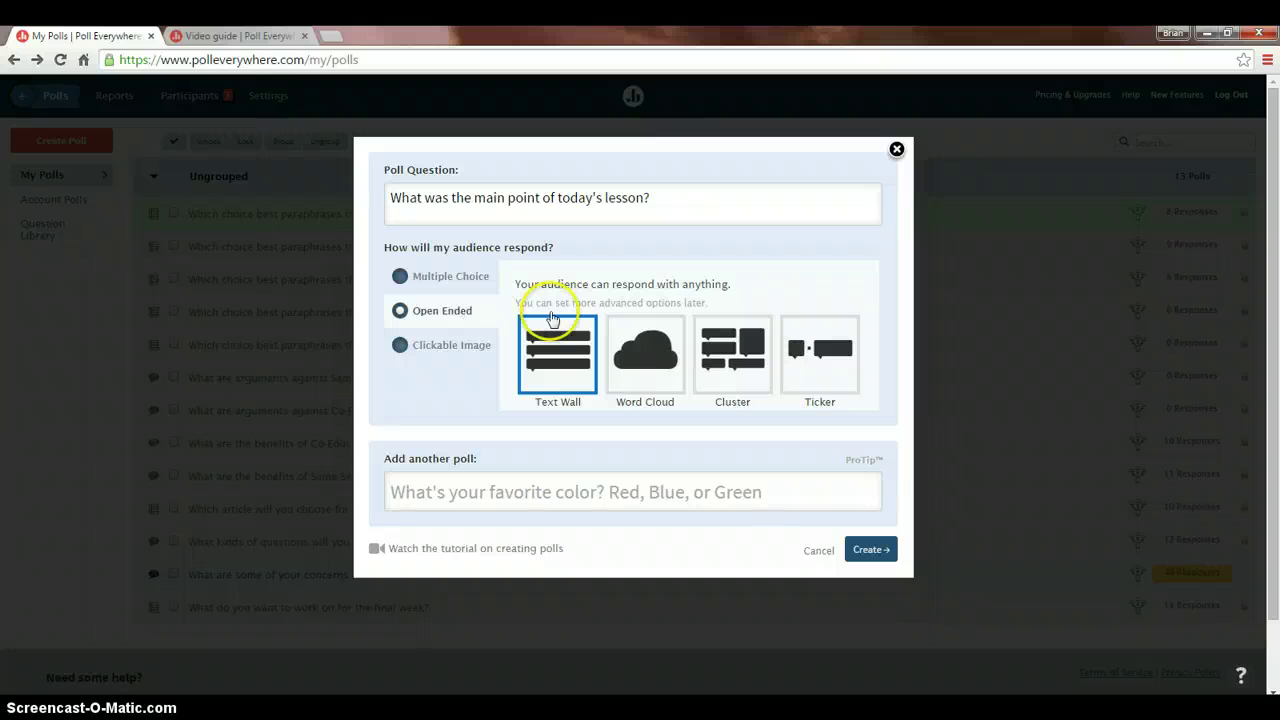
pyautogui.click(650, 352)
pyautogui.click(579, 346)
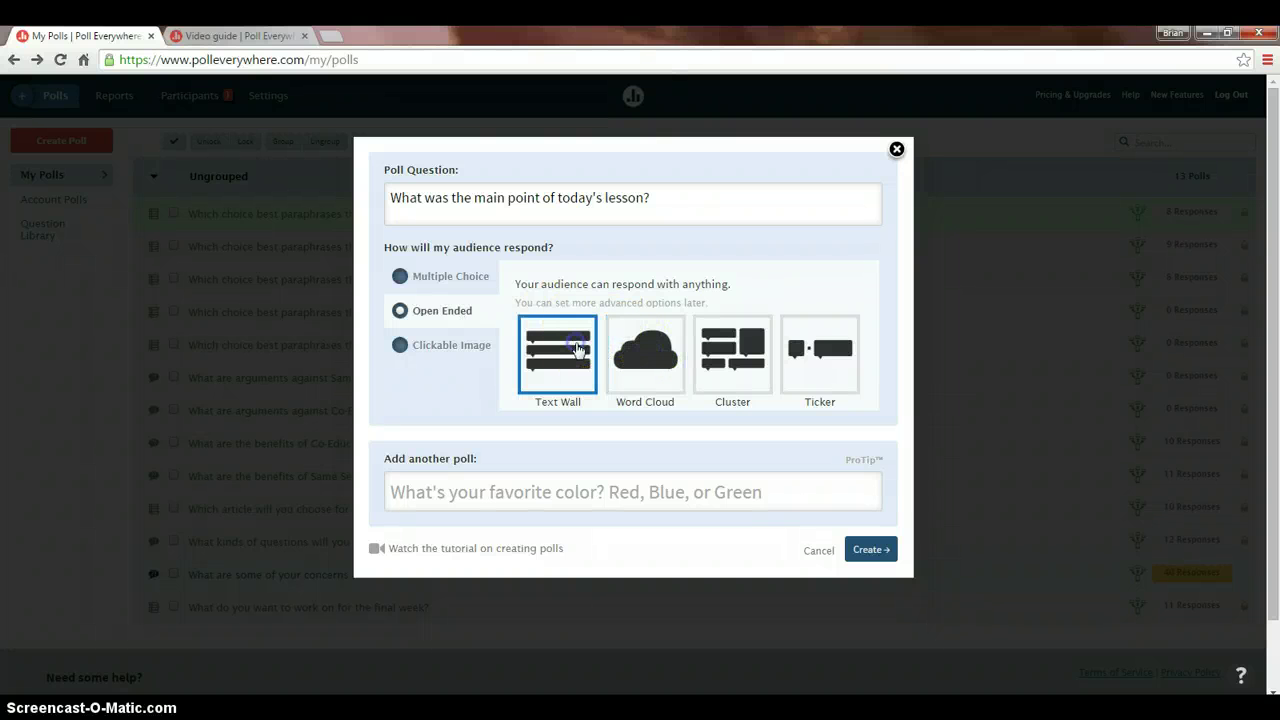
pyautogui.click(726, 342)
pyautogui.click(799, 367)
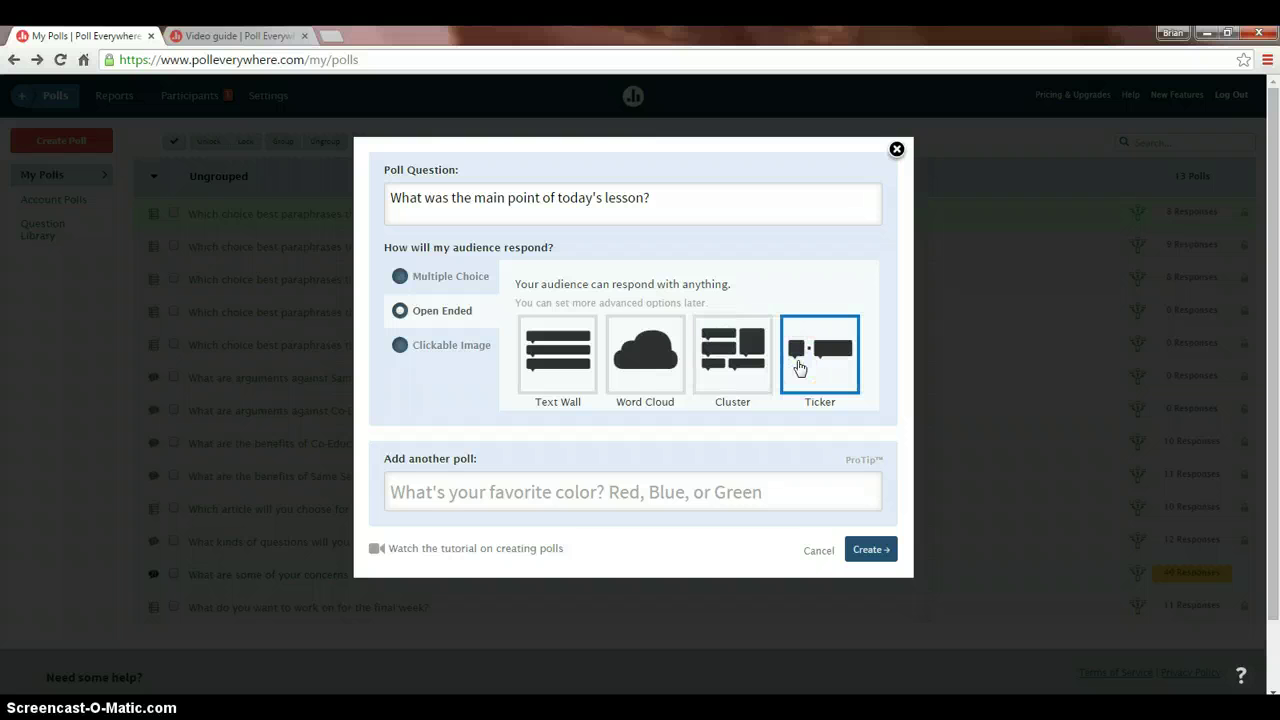
pyautogui.click(462, 276)
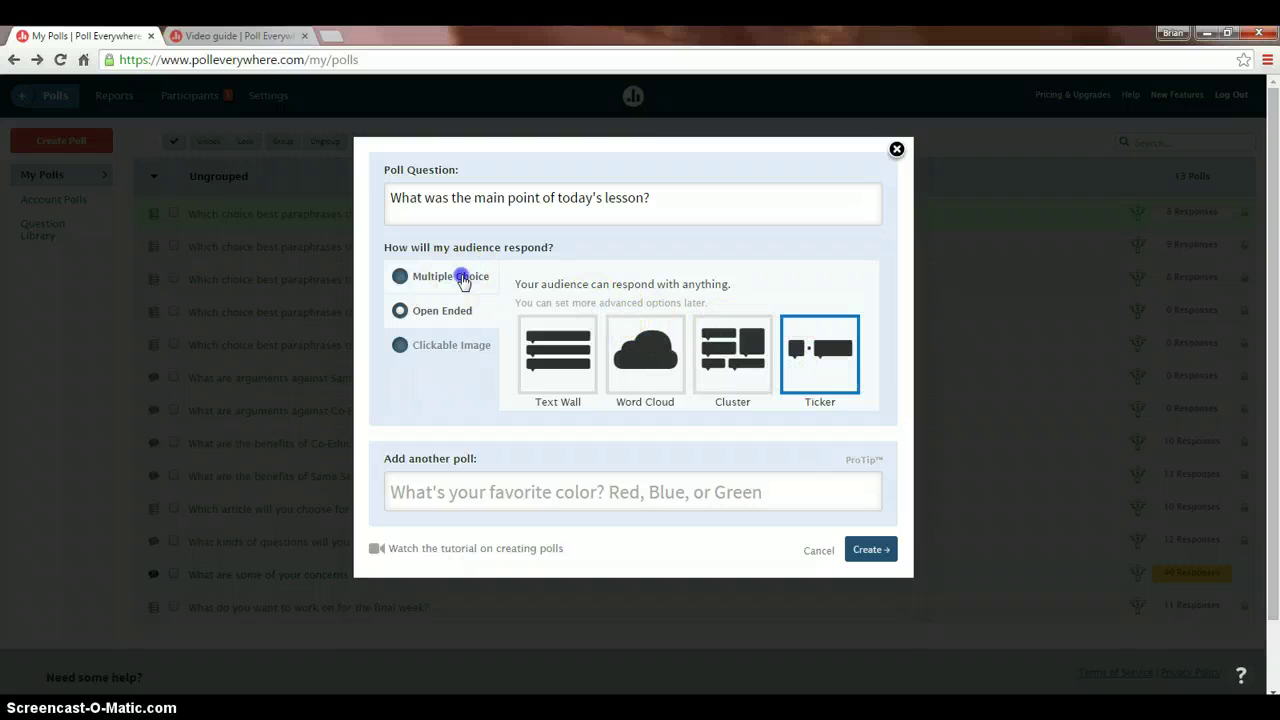
pyautogui.click(555, 373)
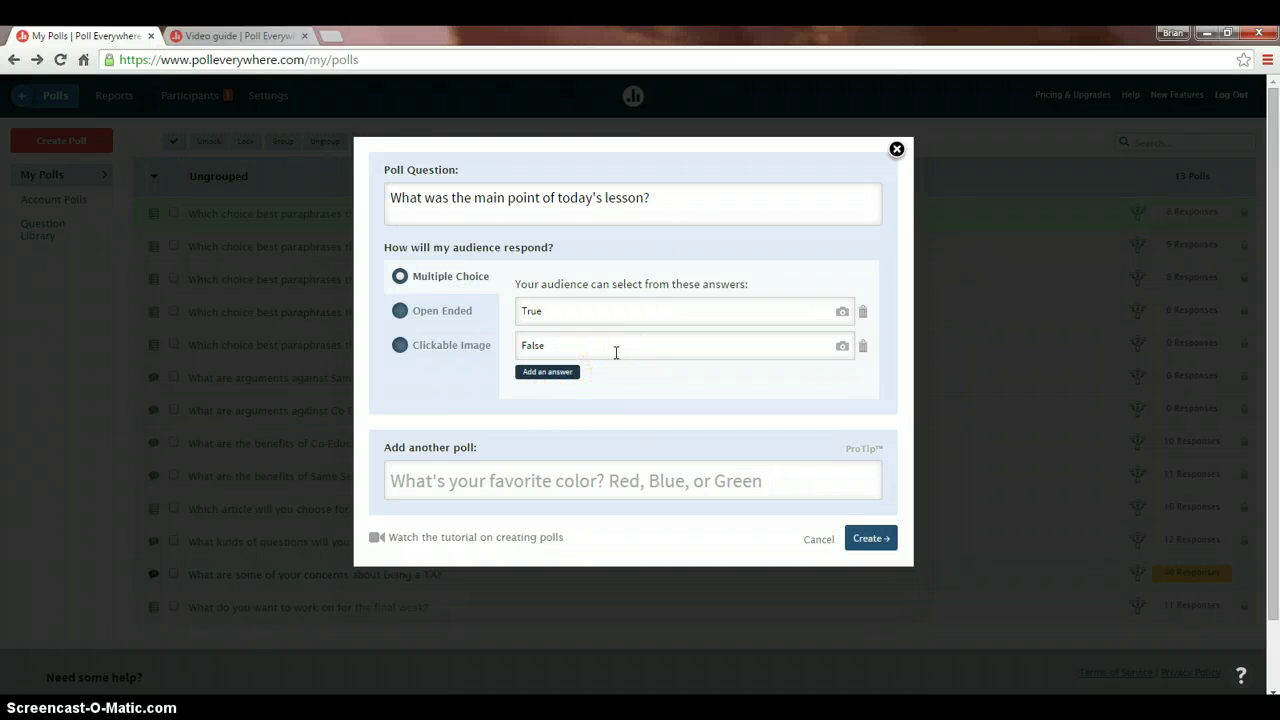
# Set the audience response type to Clickable Image, create the poll and return to the poll list
pyautogui.click(457, 347)
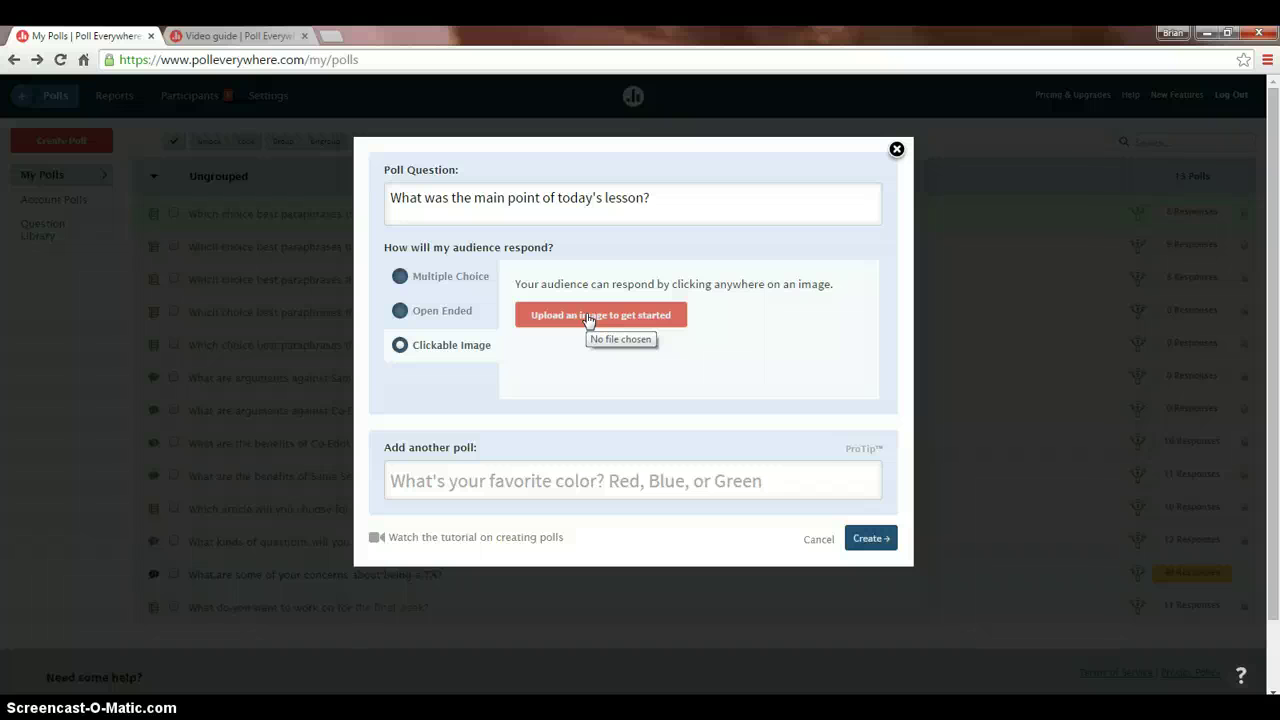
pyautogui.click(868, 540)
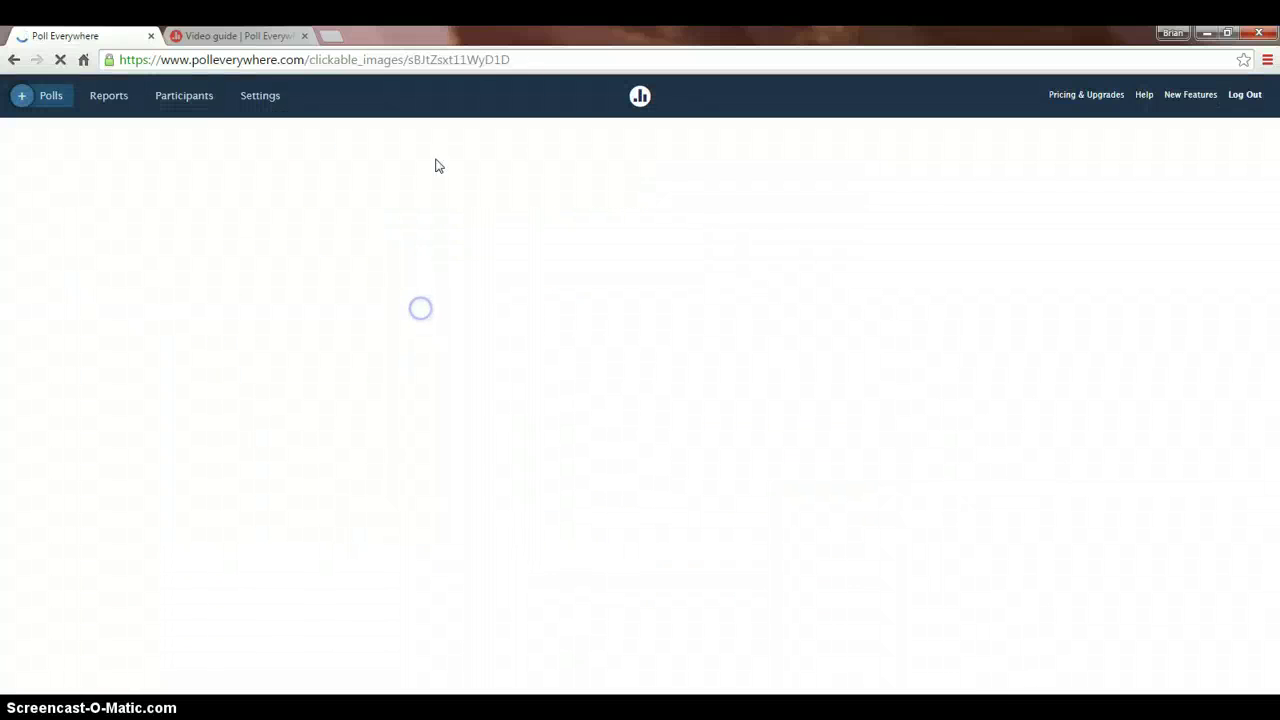
pyautogui.click(14, 60)
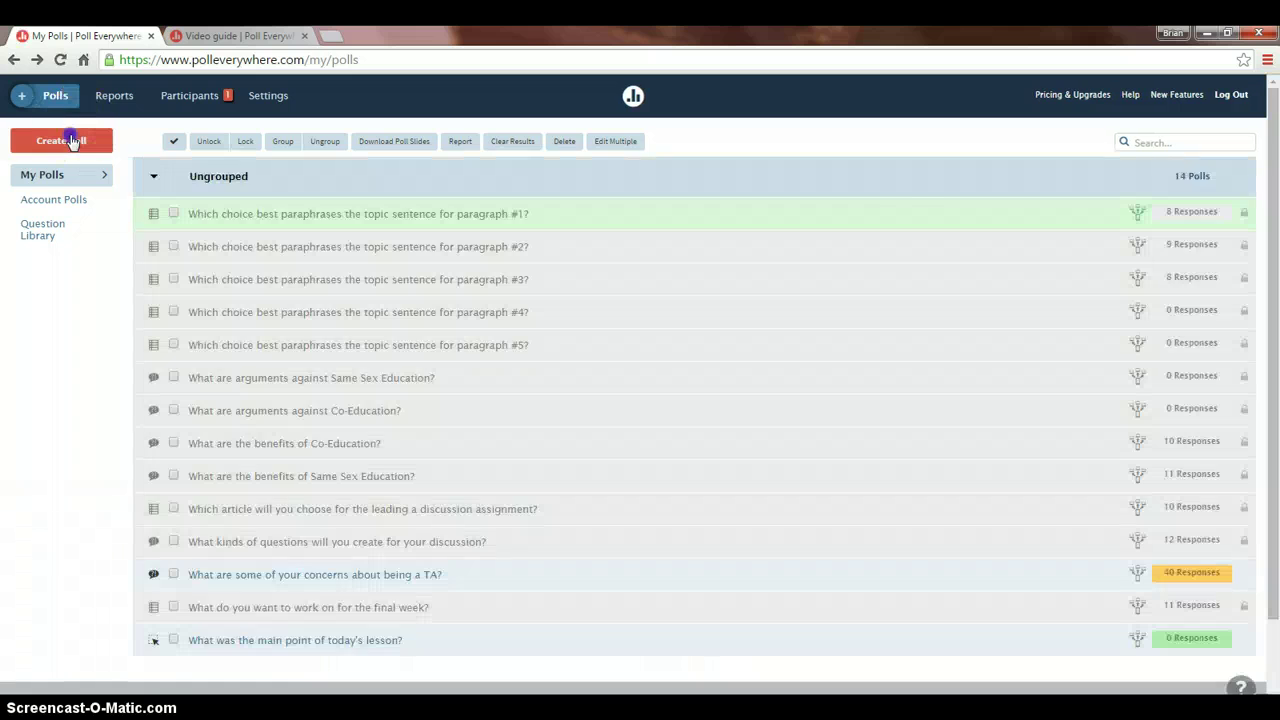
# Create another Multiple Choice poll asking "What was the main point of today's lesson?" with the default True and False answers, and return to the poll list
pyautogui.click(64, 138)
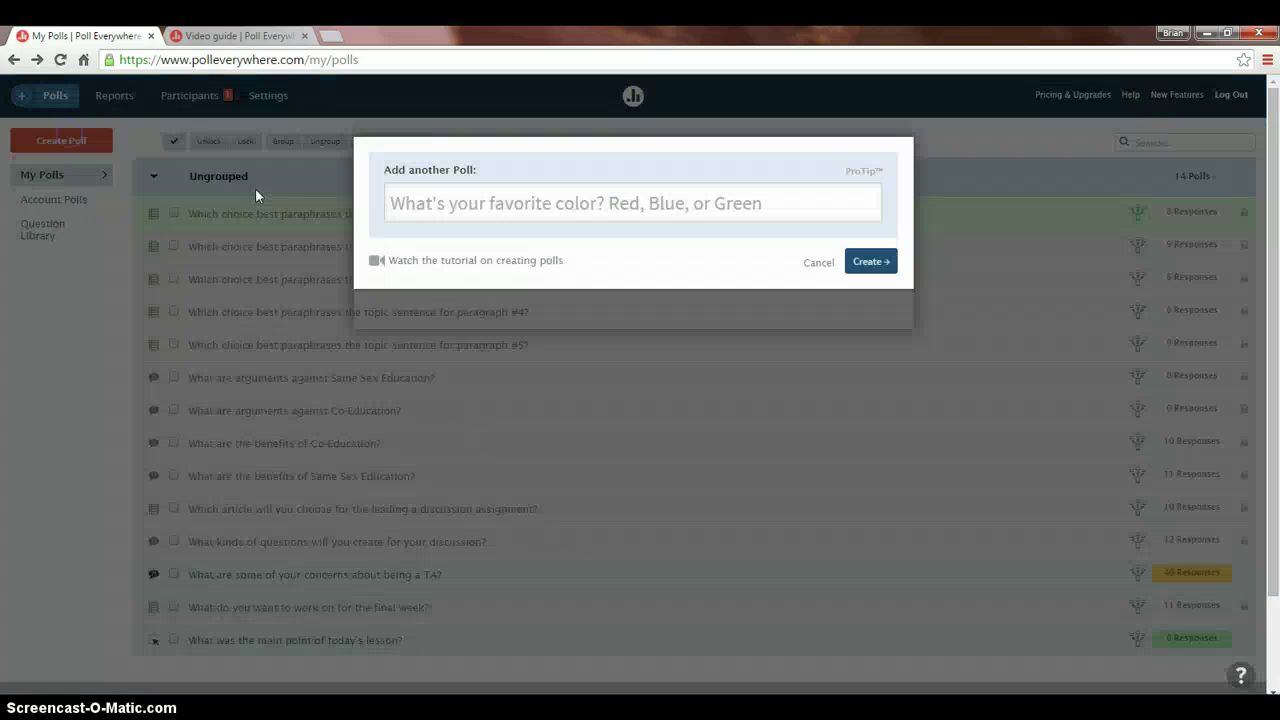
pyautogui.click(494, 206)
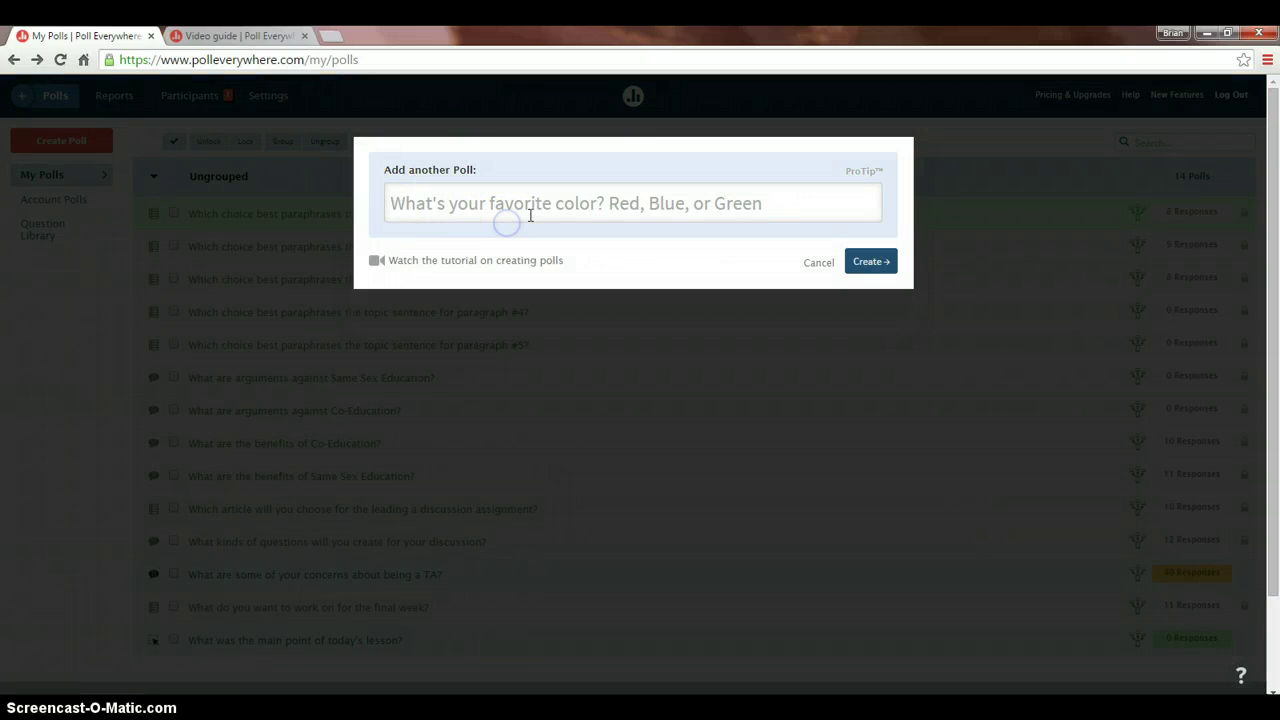
pyautogui.click(530, 215)
pyautogui.write('What')
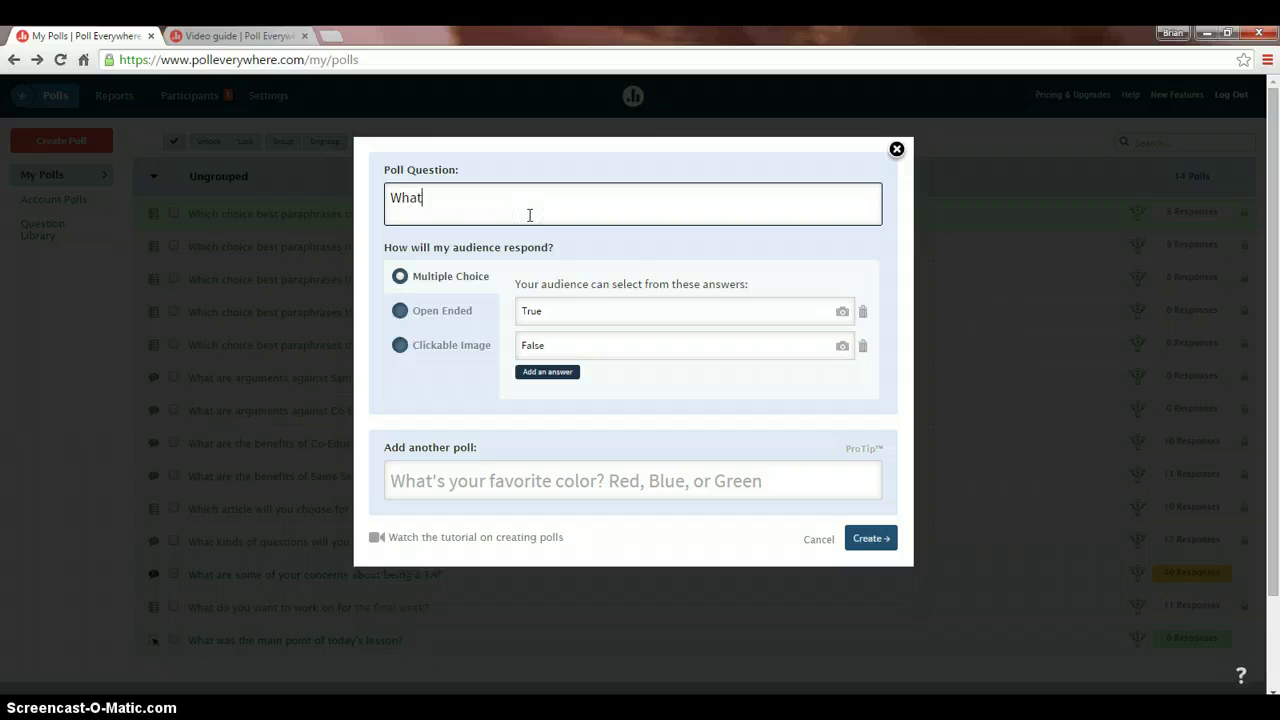
pyautogui.write(" was the main point of today's lesson?")
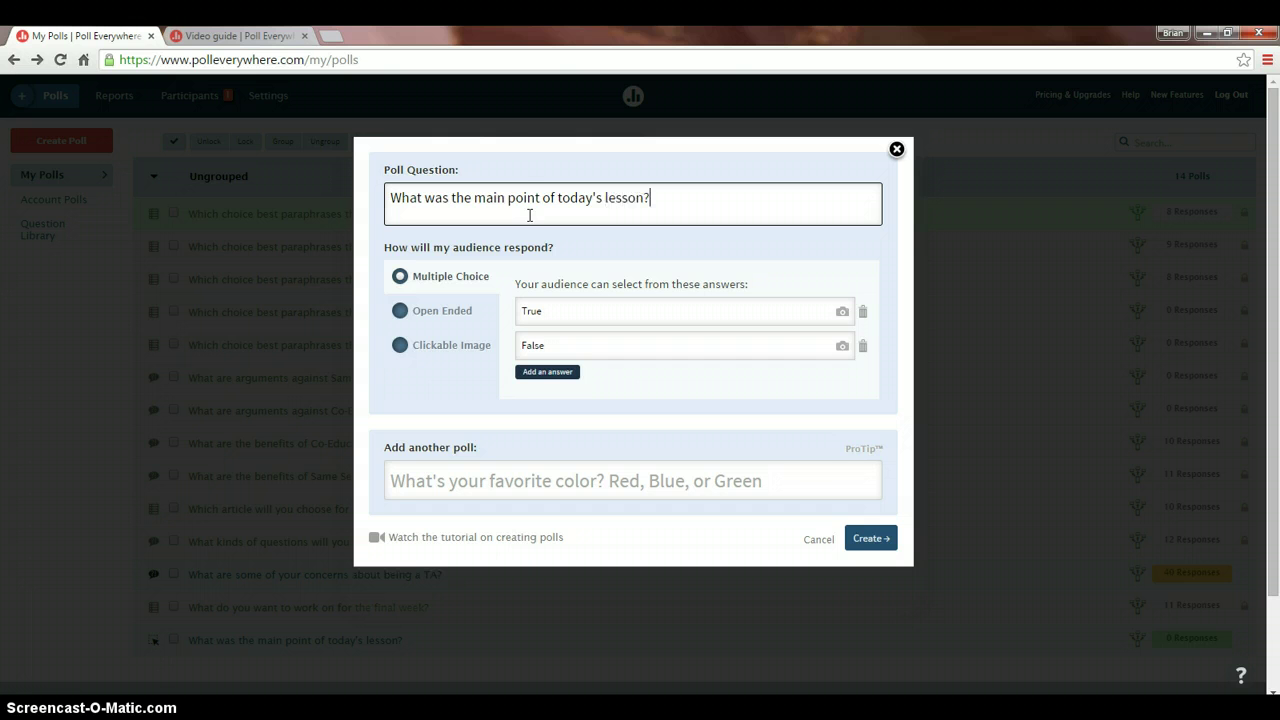
pyautogui.click(866, 540)
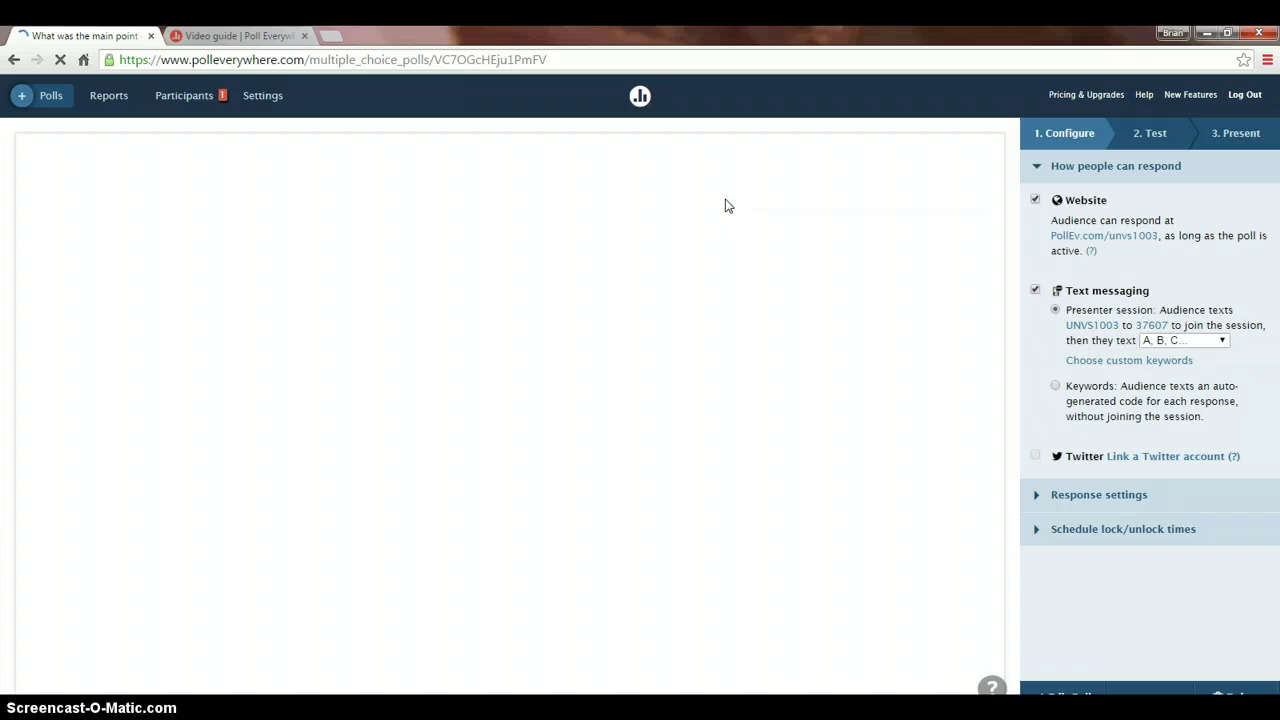
pyautogui.click(1055, 312)
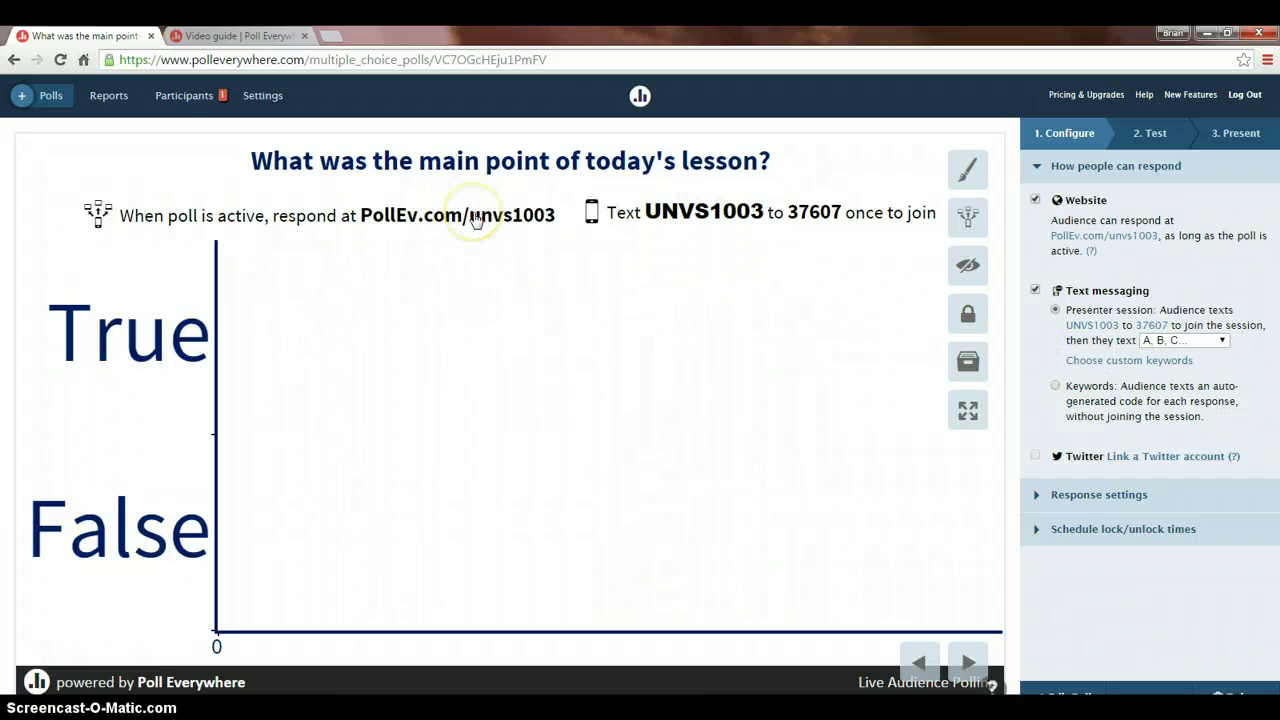
pyautogui.click(14, 60)
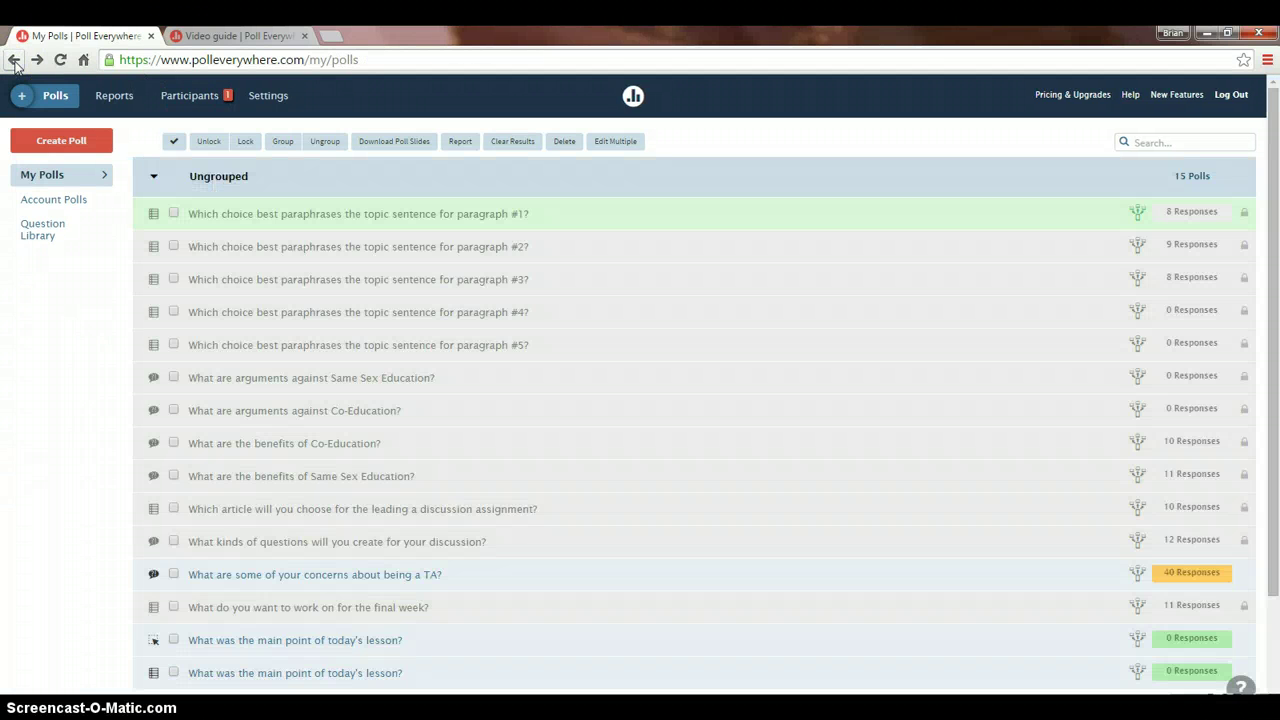